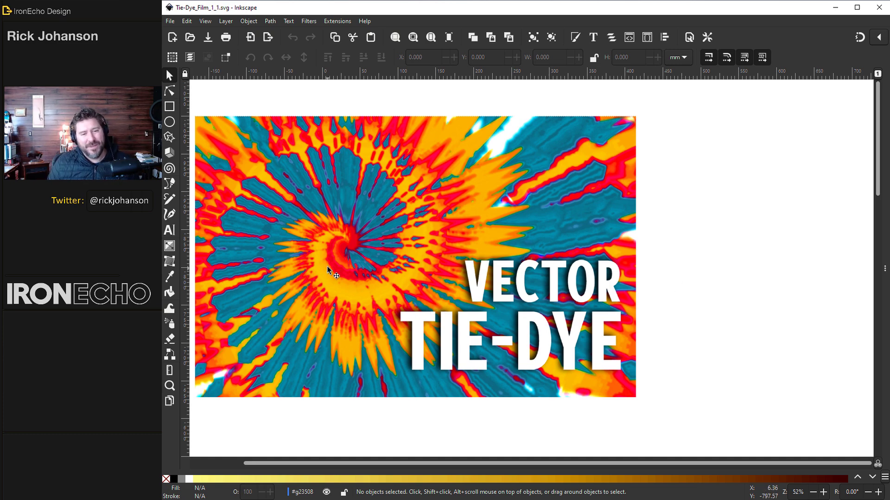
# Bring the Create Tiled Clones Basics.svg document forward, showing its orange circle on a black square
pyautogui.moveTo(889, 43); pyautogui.dragTo(387, 39)
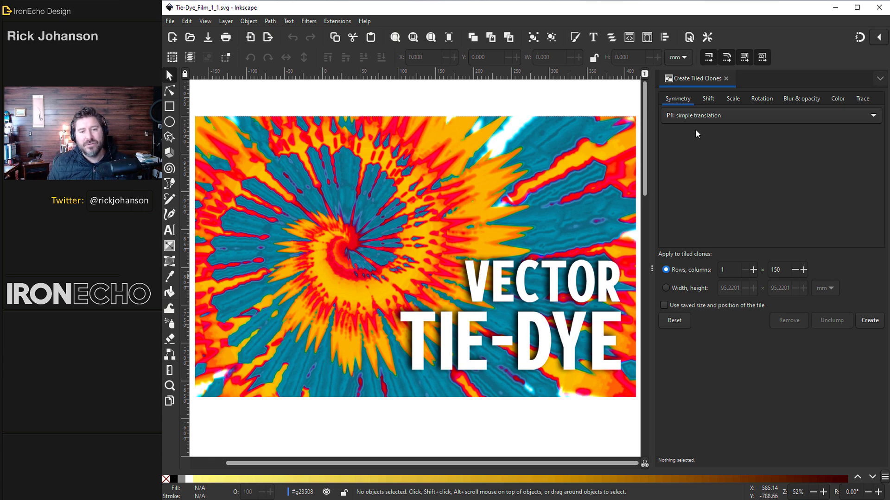
pyautogui.scroll(-10, 581, 254)
pyautogui.click(282, 295)
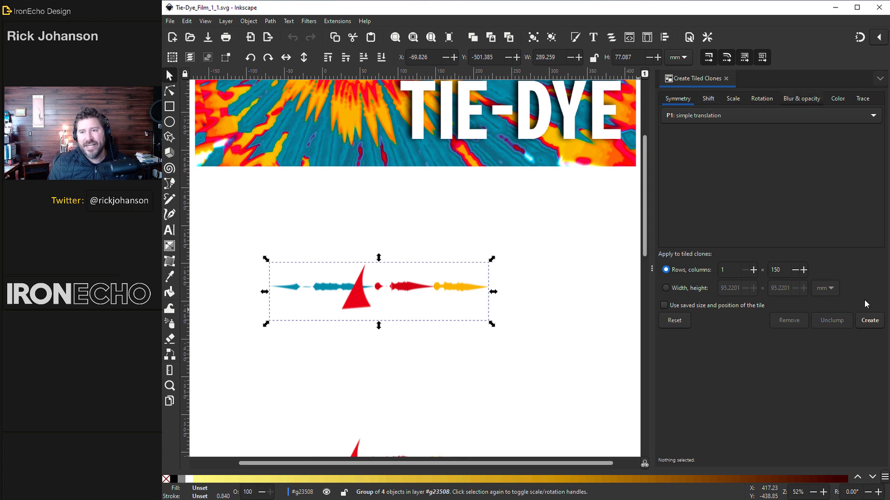
pyautogui.click(873, 321)
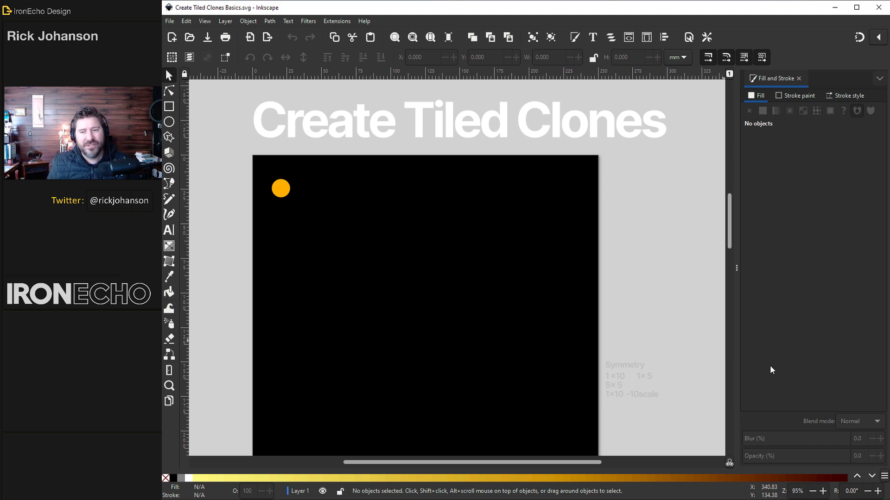
# Select the orange circle and open Edit > Clone > Create Tiled Clones
pyautogui.click(284, 191)
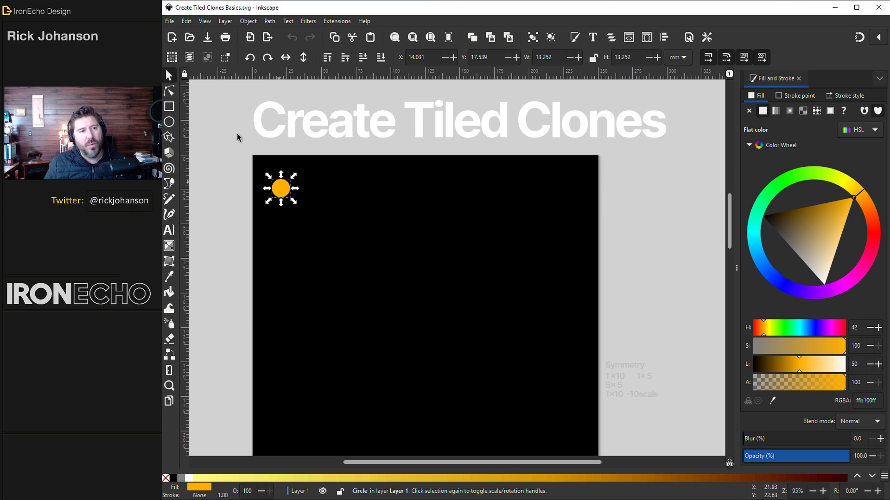
pyautogui.click(186, 21)
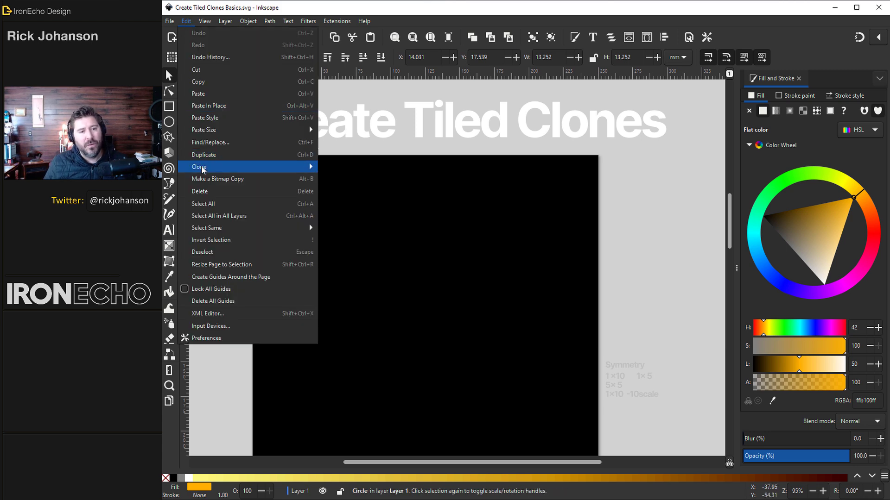
pyautogui.moveTo(202, 170)
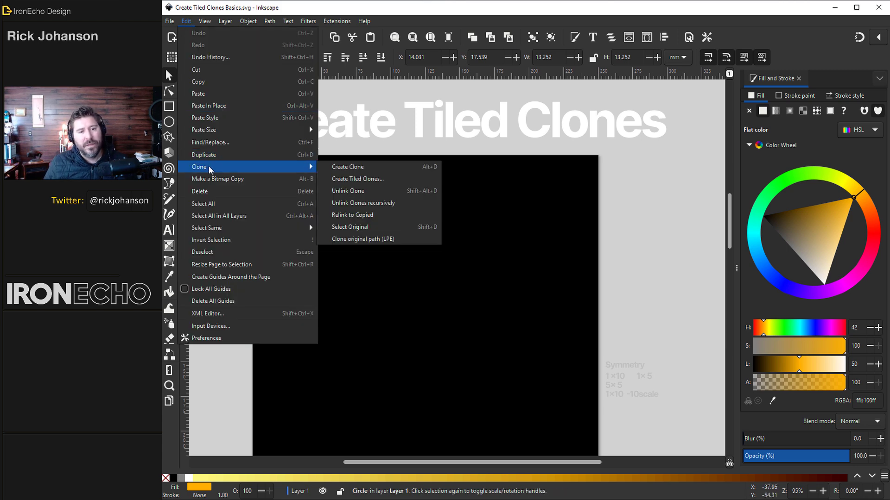
pyautogui.click(353, 180)
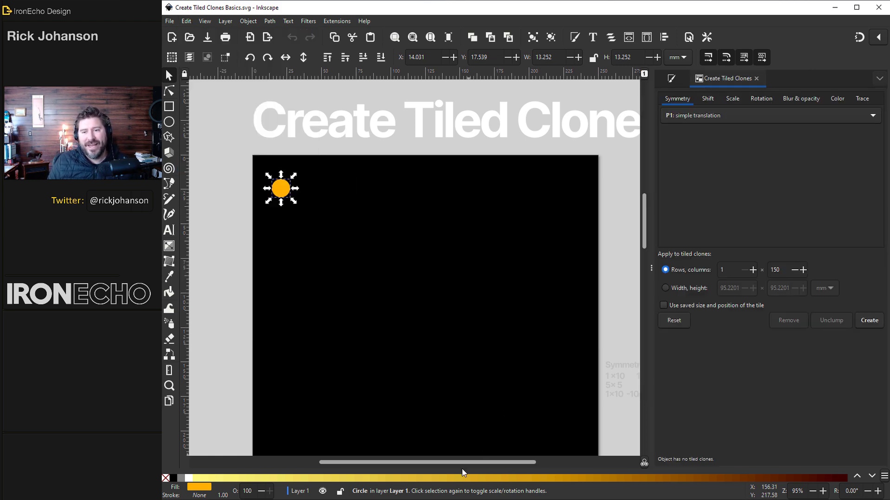
pyautogui.moveTo(463, 462); pyautogui.dragTo(479, 463)
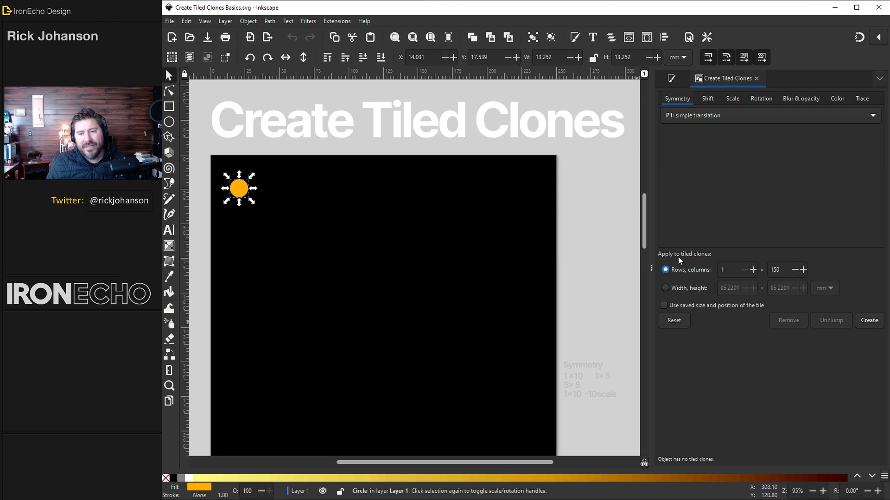
# Set the tiling to 1 row by 10 columns and create the clones
pyautogui.click(725, 270)
pyautogui.press('Tab')
pyautogui.write('10')
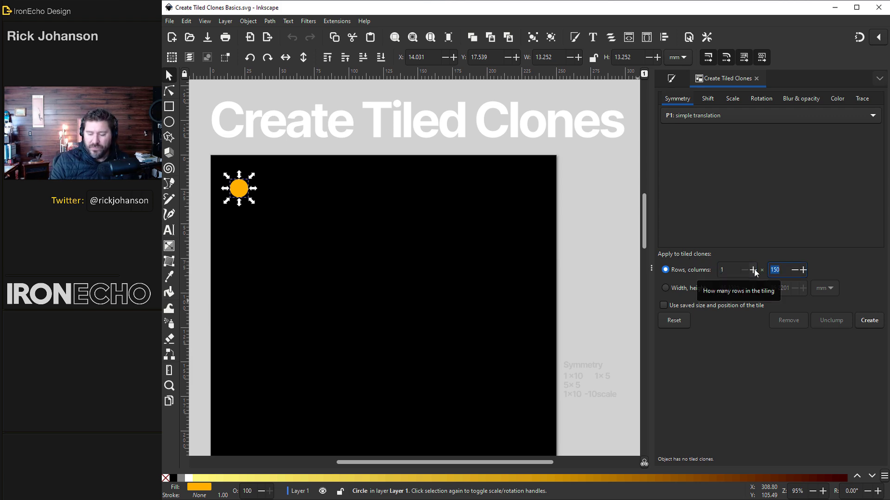
pyautogui.click(868, 326)
pyautogui.click(237, 198)
# Move the original circle aside, shift its fill hue, and narrow it so all clones become ovals
pyautogui.moveTo(237, 198); pyautogui.dragTo(229, 215)
pyautogui.moveTo(237, 182); pyautogui.dragTo(226, 160)
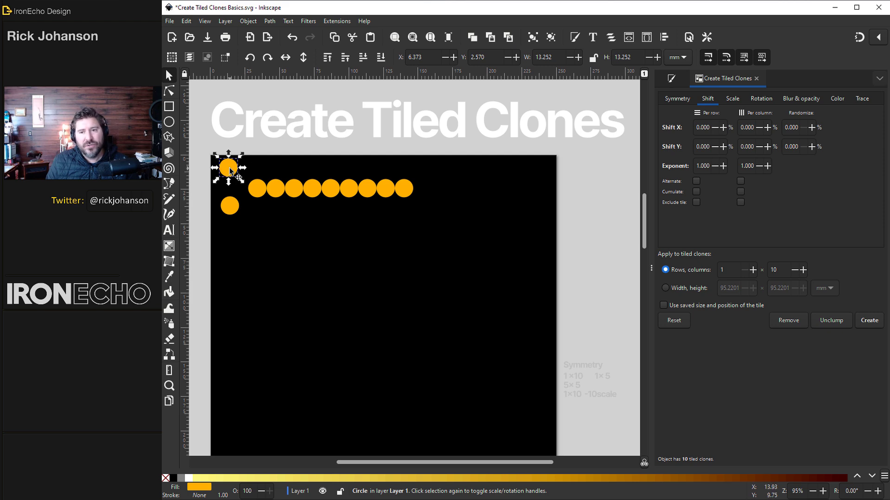
pyautogui.click(672, 78)
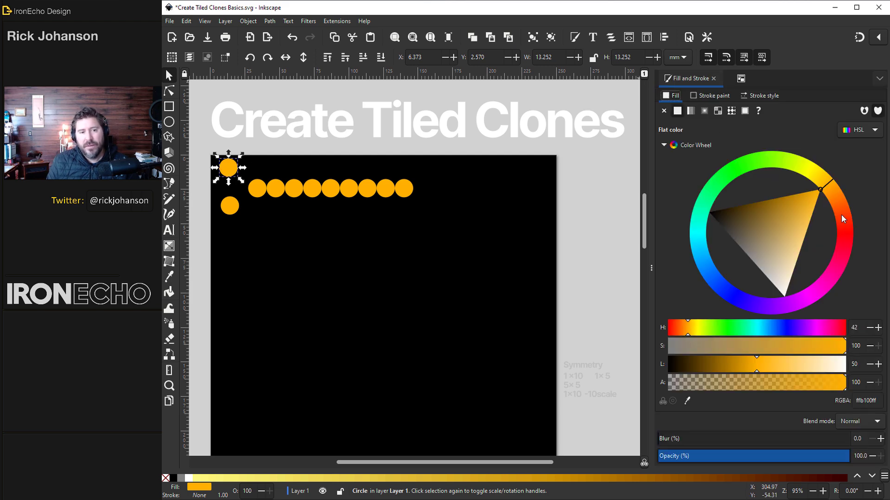
pyautogui.moveTo(843, 232); pyautogui.dragTo(830, 185)
pyautogui.moveTo(242, 181); pyautogui.dragTo(229, 187)
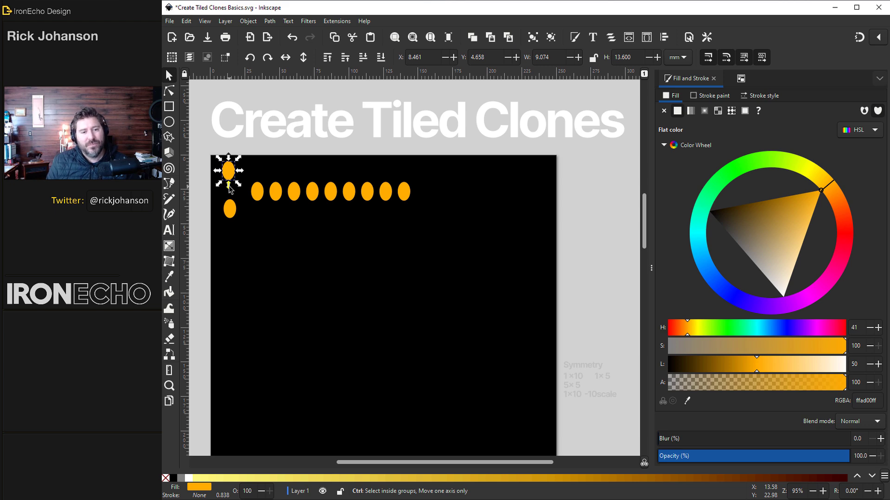
# Draw a new small orange circle below the clone row with the Ellipse tool
pyautogui.press('e')
pyautogui.moveTo(257, 249); pyautogui.dragTo(272, 265)
pyautogui.click(742, 80)
pyautogui.press('s')
pyautogui.click(709, 98)
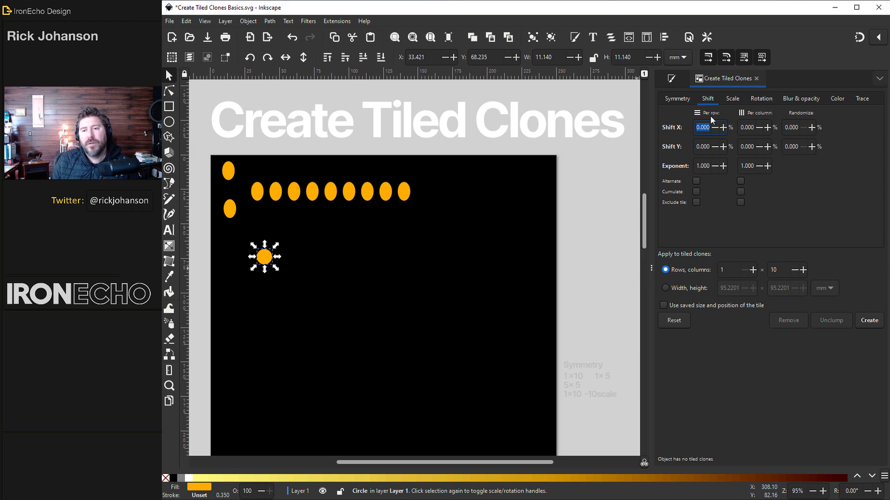
pyautogui.click(741, 128)
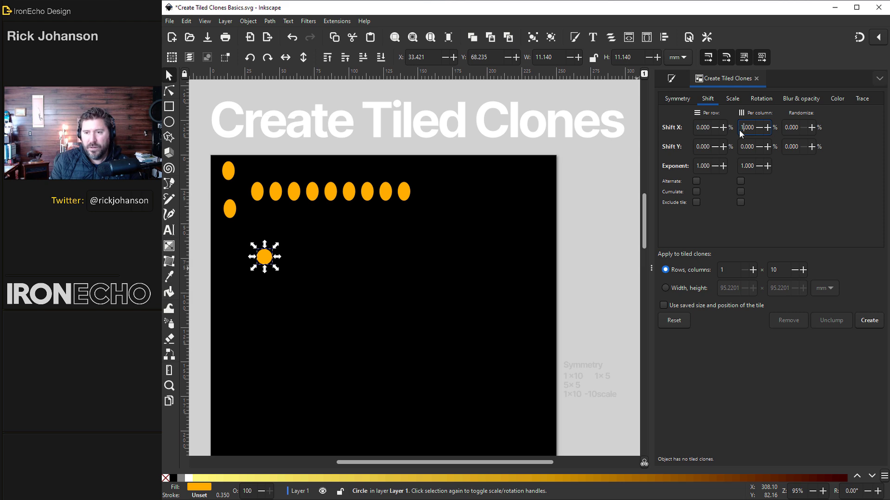
pyautogui.click(868, 320)
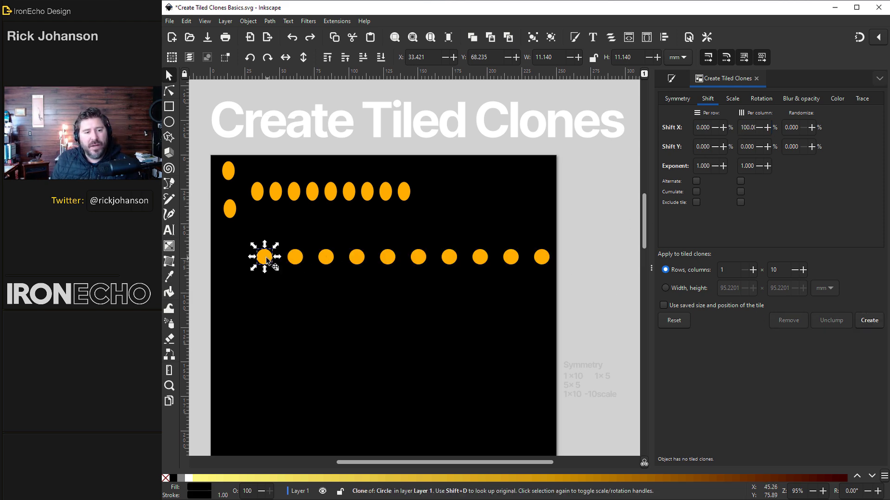
pyautogui.moveTo(266, 260)
pyautogui.mouseDown()
pyautogui.moveTo(272, 233)
pyautogui.moveTo(287, 261)
pyautogui.moveTo(312, 249)
pyautogui.moveTo(316, 264)
pyautogui.mouseUp()
pyautogui.hotkey('ctrl', 'z')
pyautogui.hotkey('ctrl', 'z')
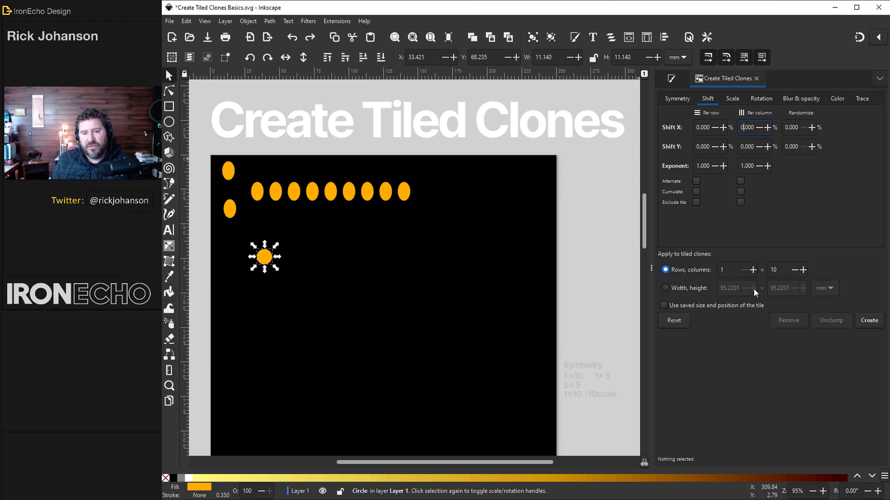
# Set per-column Scale X and Y to -10% and create ten progressively smaller clones of the new circle
pyautogui.click(734, 99)
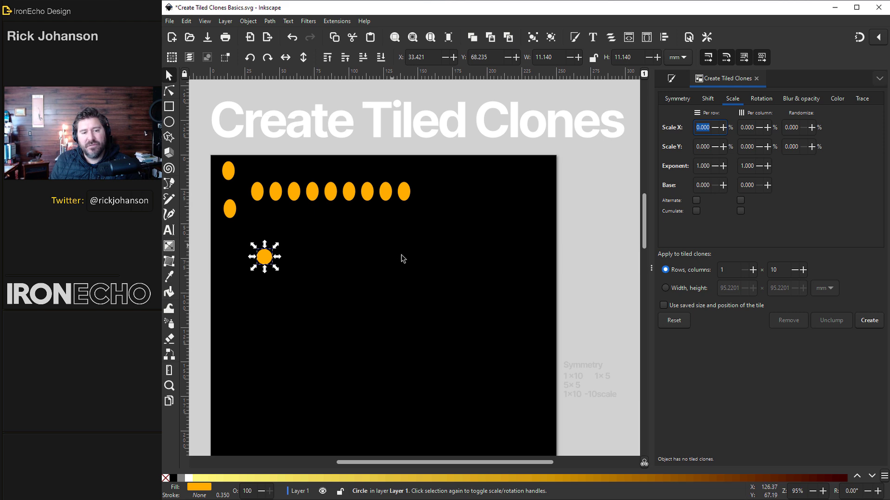
pyautogui.click(742, 128)
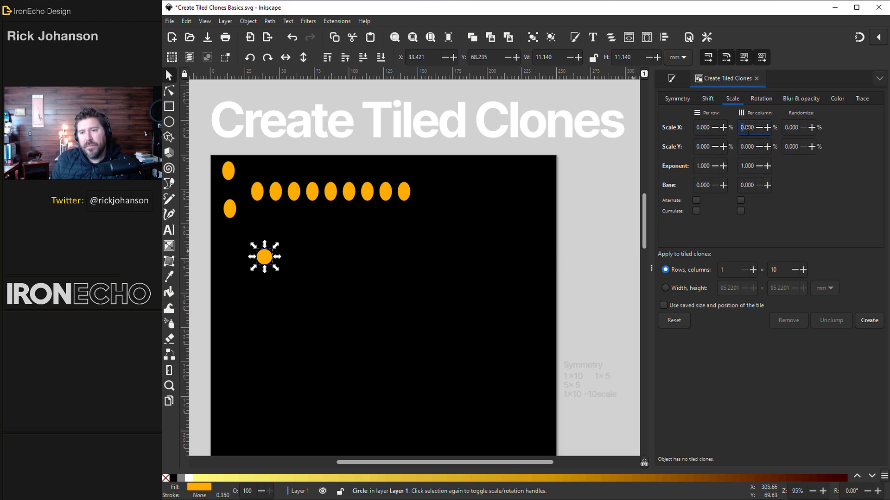
pyautogui.press('BackSpace')
pyautogui.write('-10')
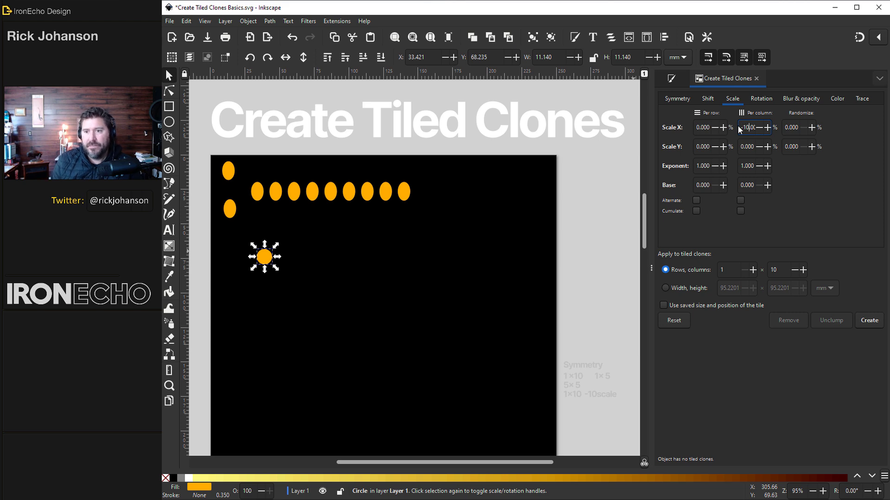
pyautogui.press('Tab')
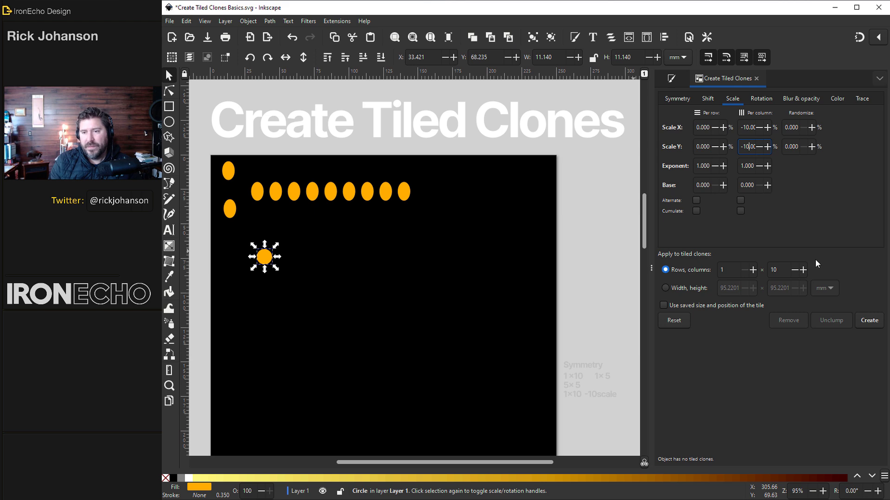
pyautogui.click(869, 321)
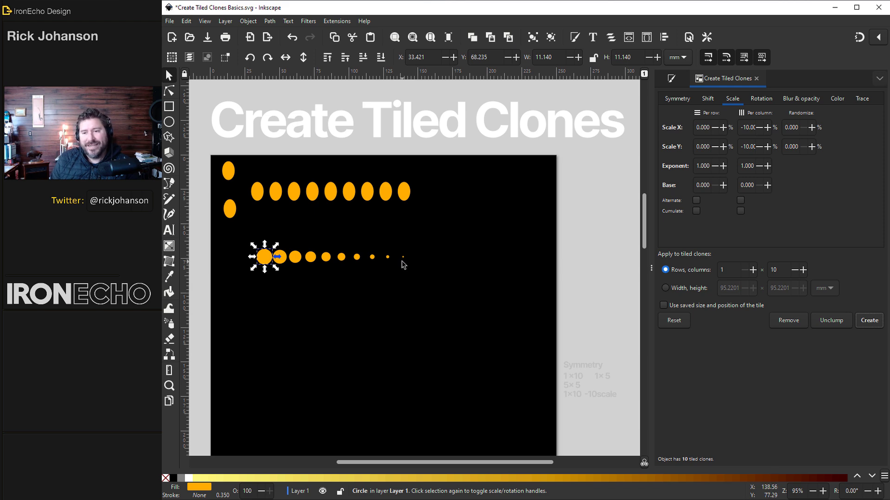
pyautogui.click(761, 98)
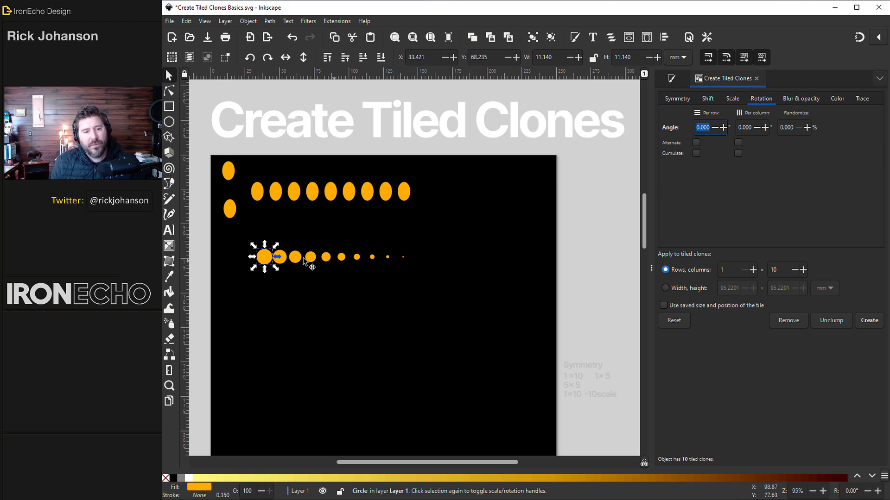
# Select the orange rectangle and tile ten clones, each rotated 10° more per column
pyautogui.scroll(-10, 343, 278)
pyautogui.click(248, 237)
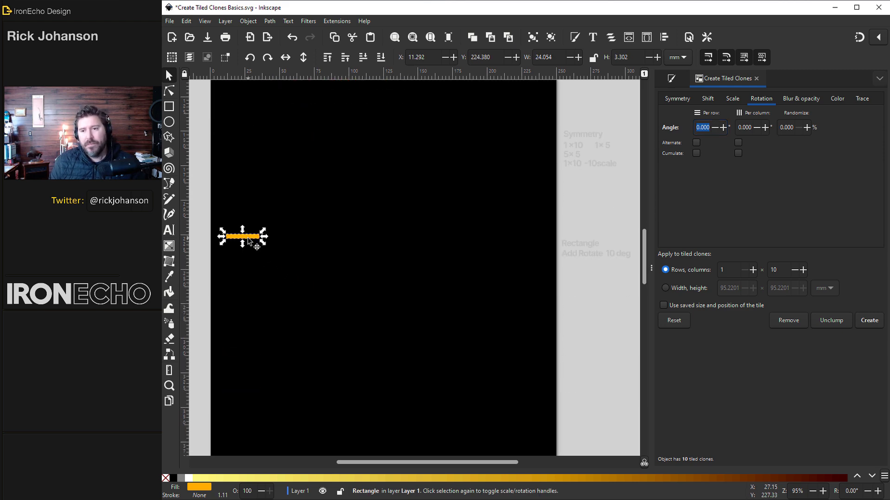
pyautogui.click(678, 99)
pyautogui.click(707, 99)
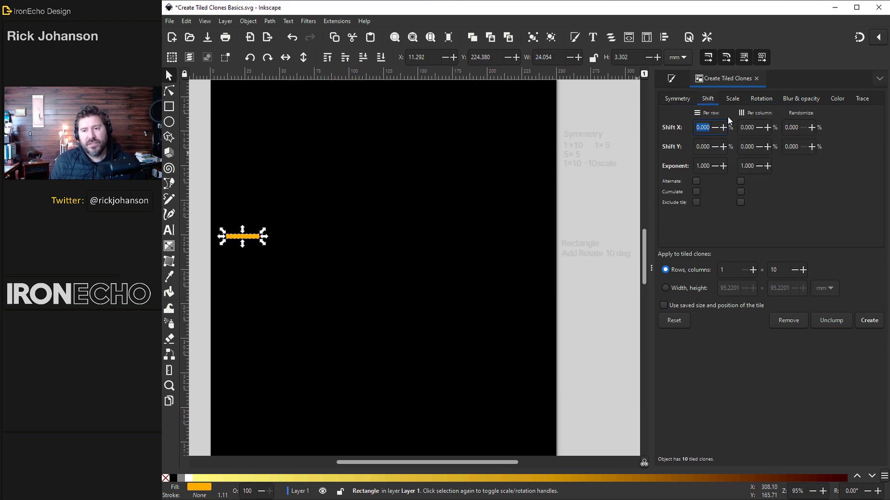
pyautogui.click(734, 98)
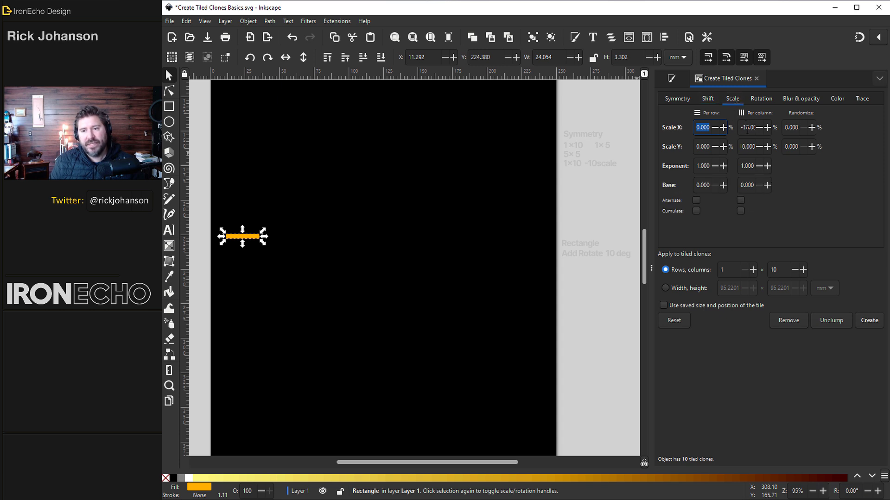
pyautogui.hotkey('ctrl', 'pagedown')
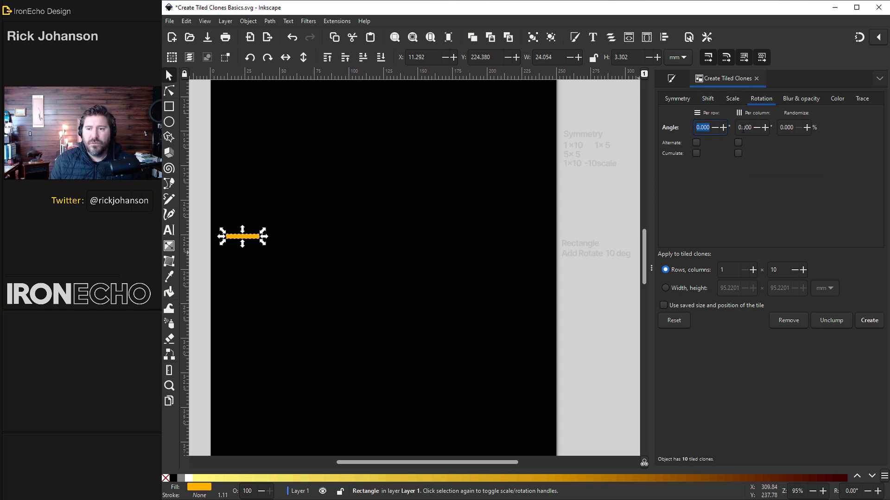
pyautogui.write('1')
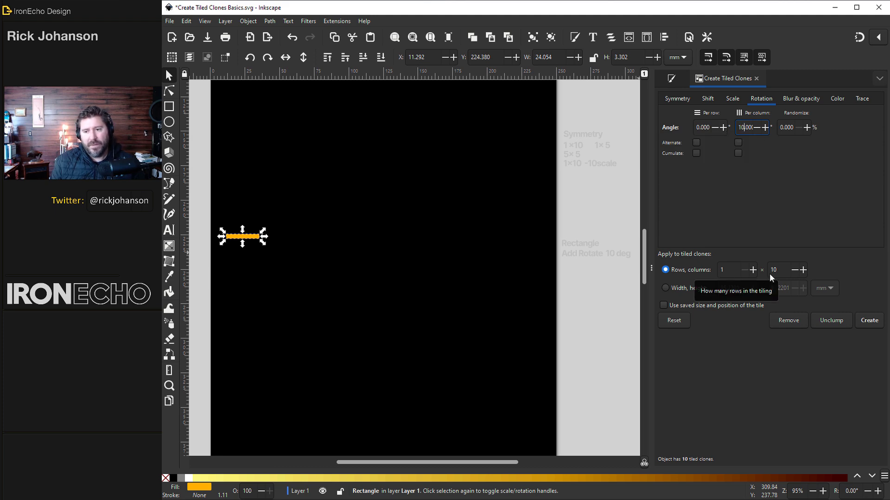
pyautogui.click(869, 321)
# Deselect and scroll the canvas down to bring the hexagon outline example into view
pyautogui.click(274, 267)
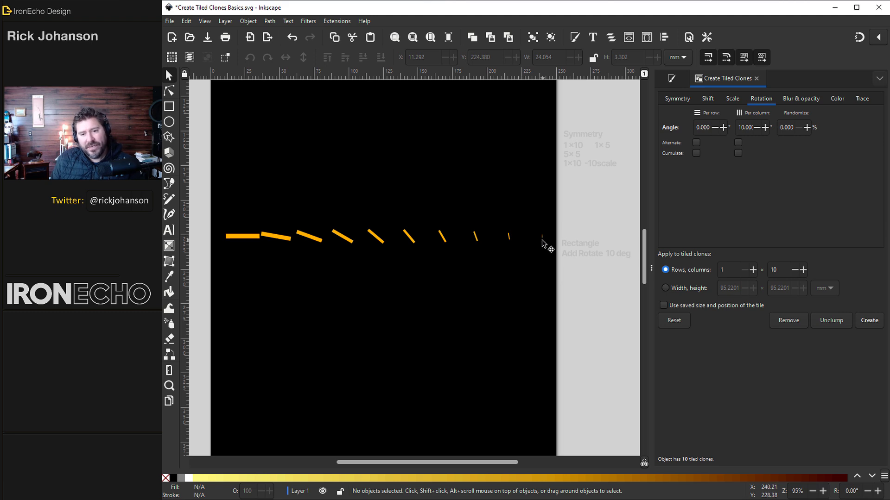
pyautogui.hscroll(1, 549, 245)
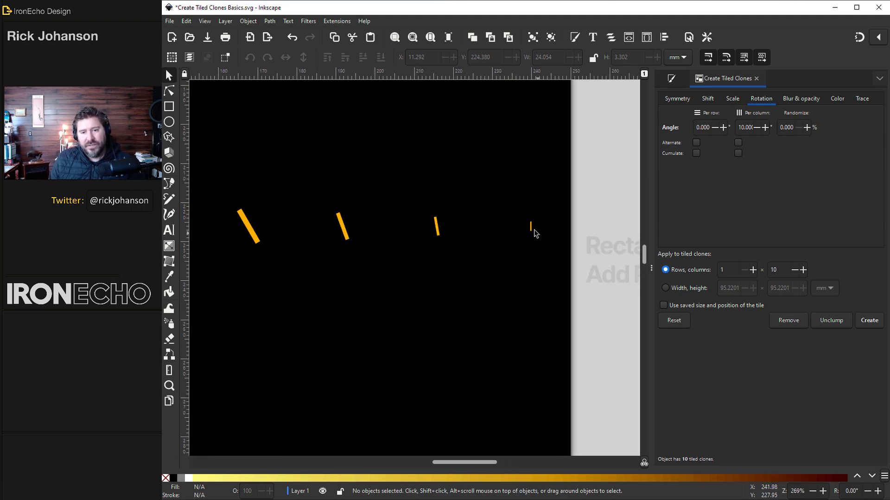
pyautogui.scroll(-5, 523, 253)
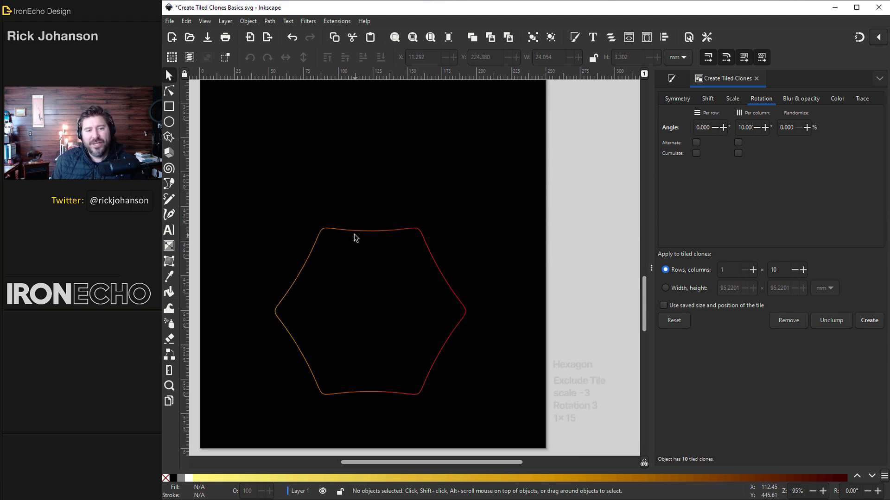
# Select the hexagon and create 15 clones, each 3% smaller and rotated 3° per column
pyautogui.click(355, 237)
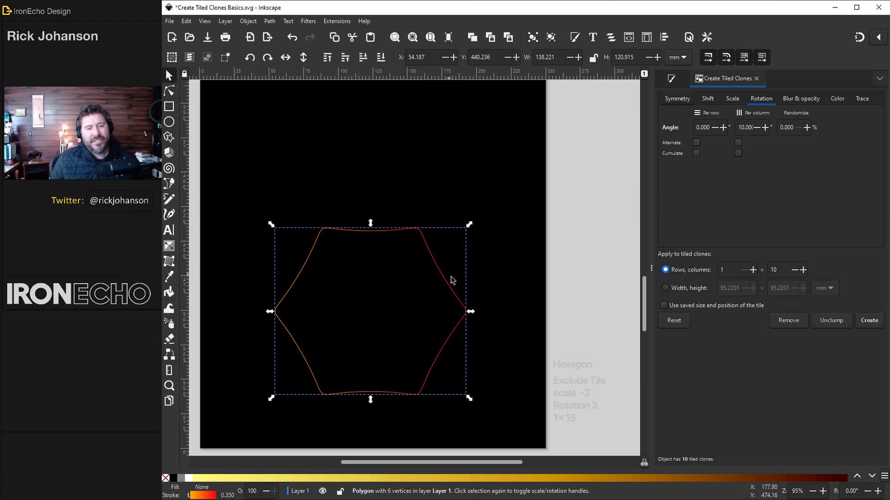
pyautogui.scroll(5, 448, 275)
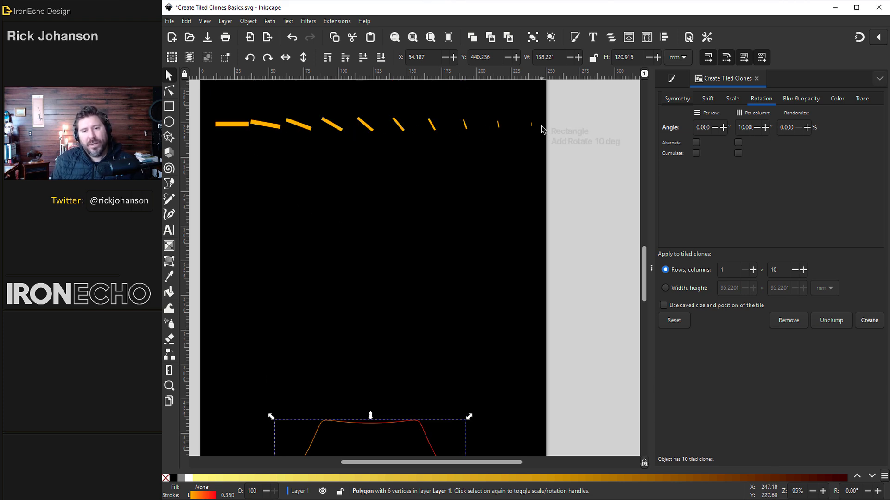
pyautogui.scroll(-5, 374, 320)
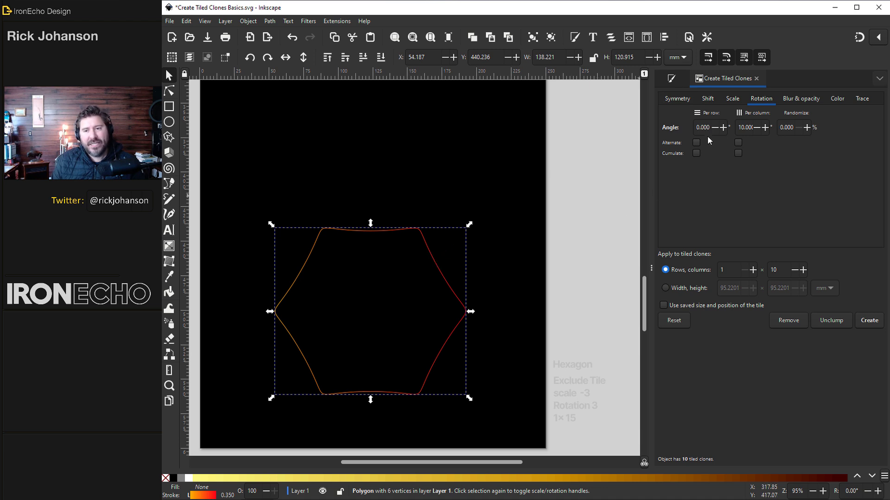
pyautogui.click(709, 99)
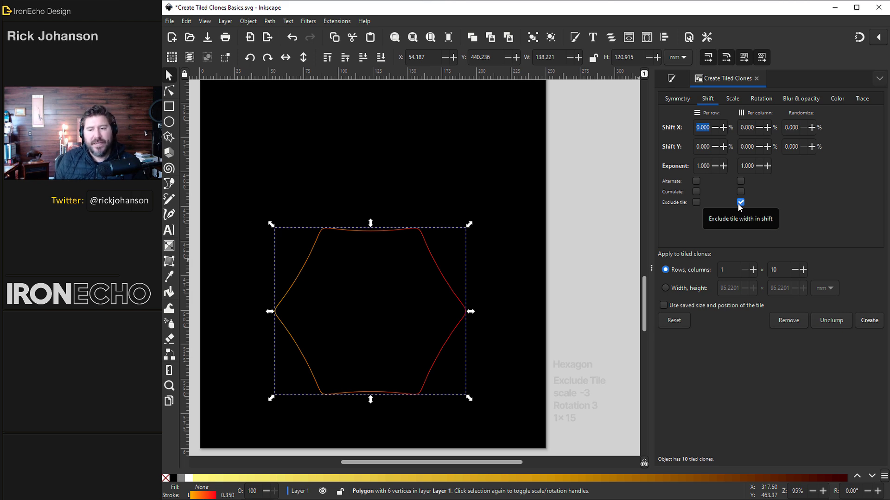
pyautogui.click(732, 99)
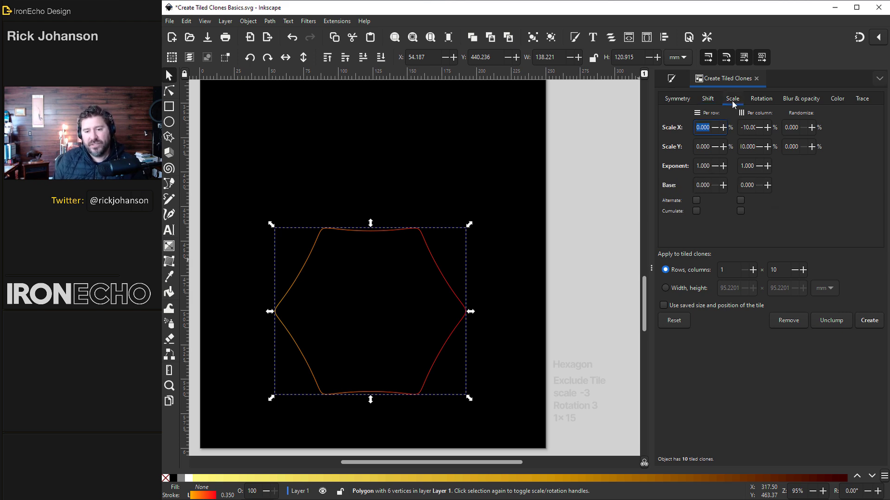
pyautogui.press('Tab')
pyautogui.write('3')
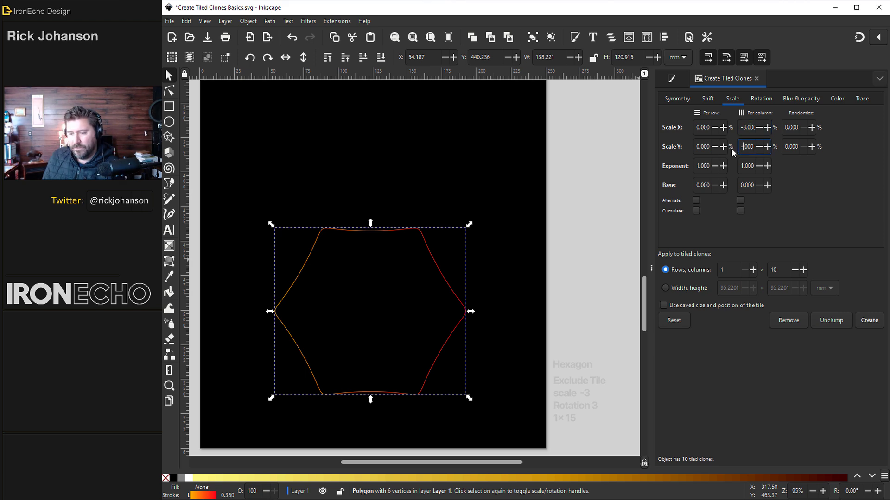
pyautogui.doubleClick(744, 147)
pyautogui.write('-3')
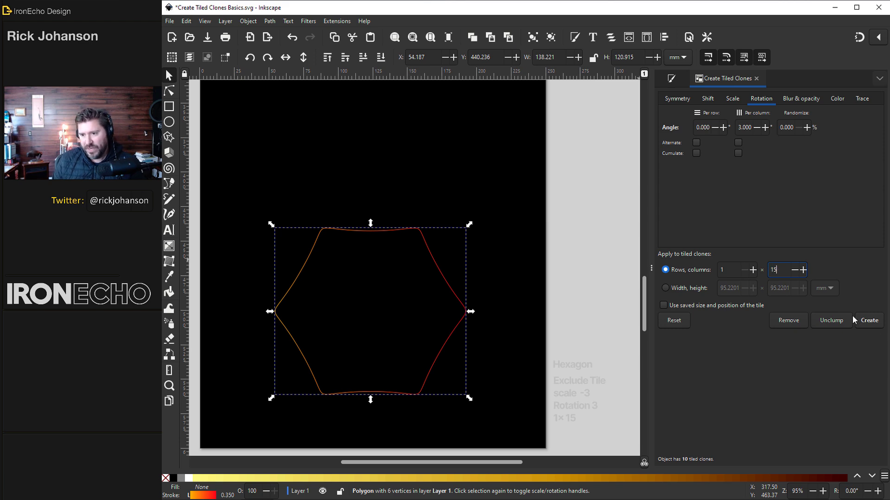
pyautogui.click(870, 320)
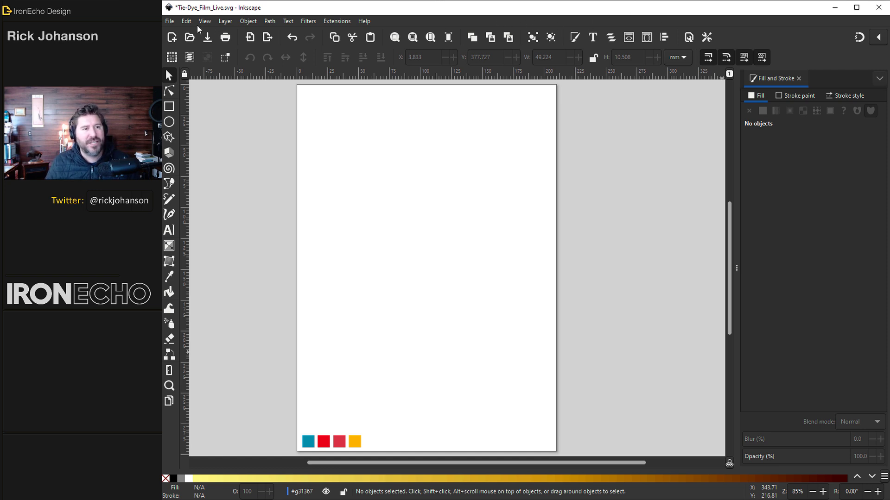
# Check in Document Properties that the Tie-Dye_Film_Live page is A4 portrait, then close it
pyautogui.click(170, 21)
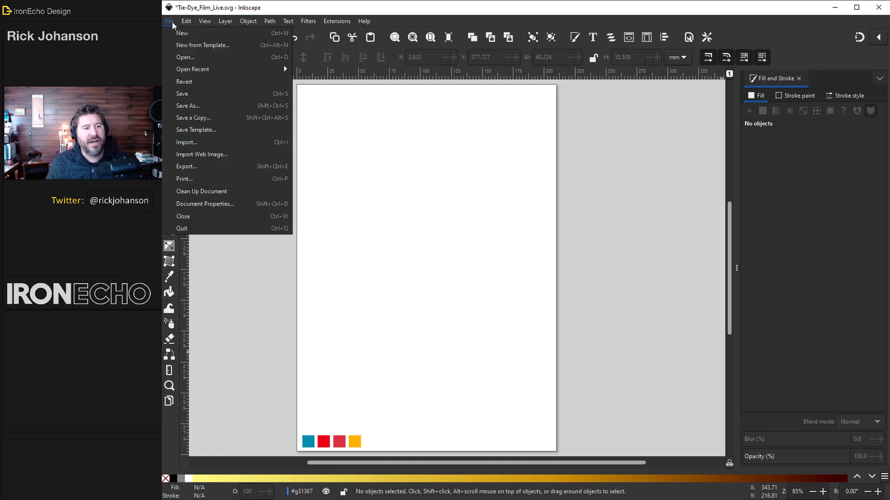
pyautogui.click(202, 204)
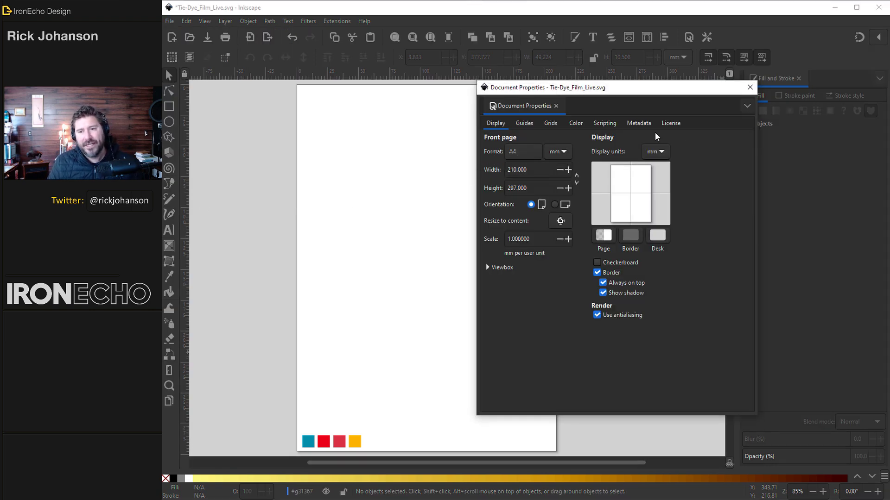
pyautogui.click(749, 87)
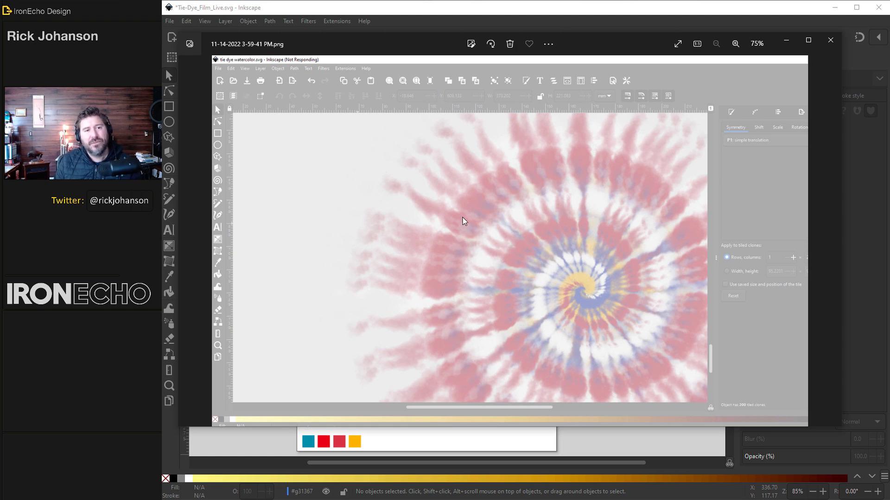
pyautogui.moveTo(437, 171); pyautogui.dragTo(889, 208)
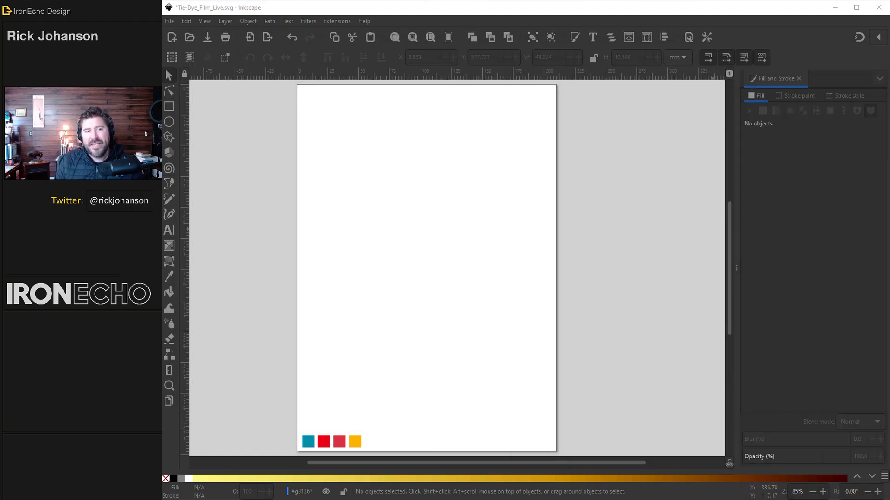
pyautogui.click(314, 13)
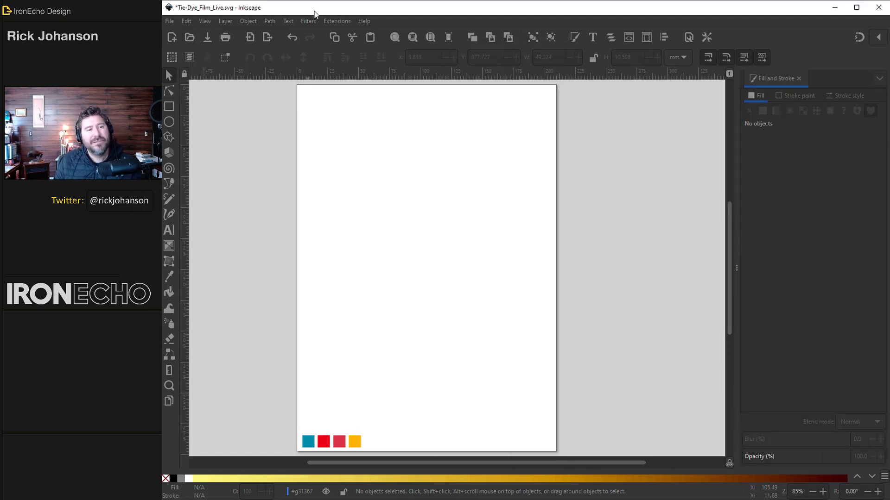
# Choose the Calligraphy tool's Splotch preset and set width 50 and thinning 50
pyautogui.click(170, 216)
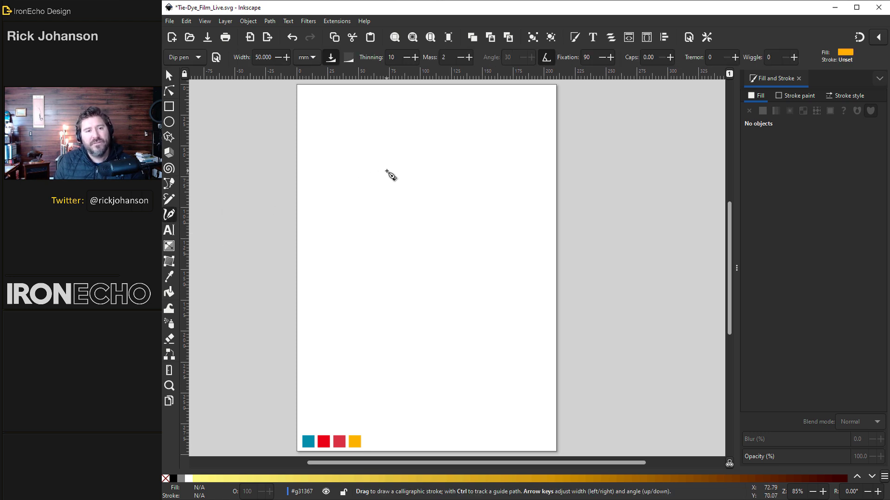
pyautogui.click(200, 58)
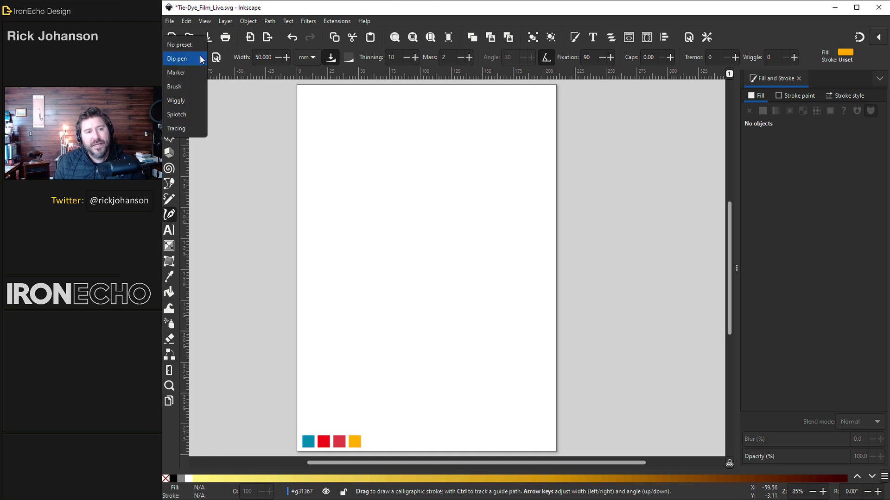
pyautogui.click(187, 114)
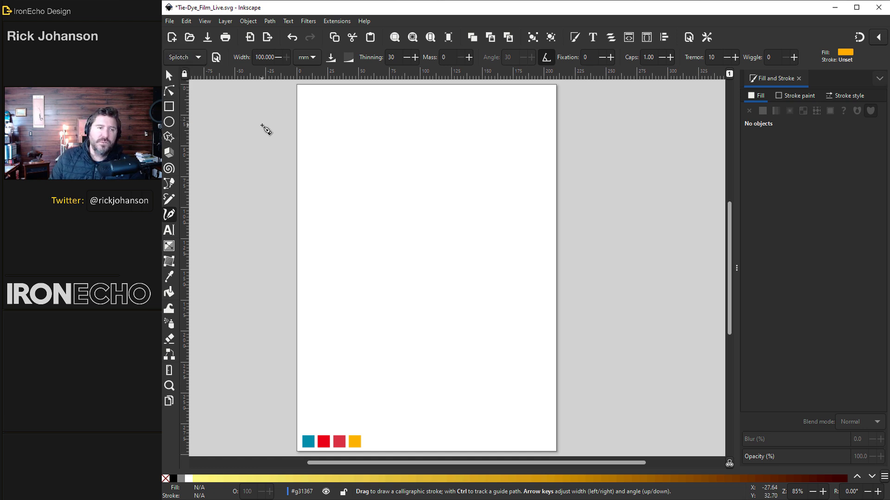
pyautogui.doubleClick(256, 57)
pyautogui.write('50.00')
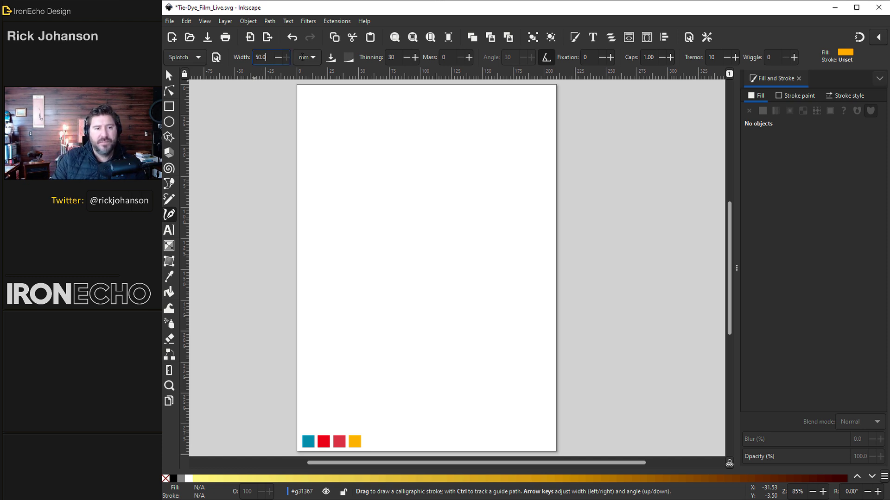
pyautogui.click(384, 62)
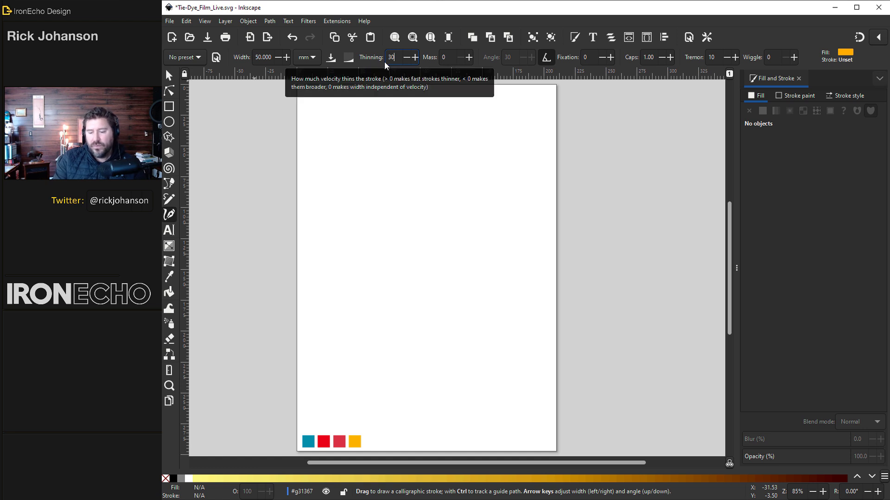
pyautogui.press('BackSpace')
pyautogui.press('BackSpace')
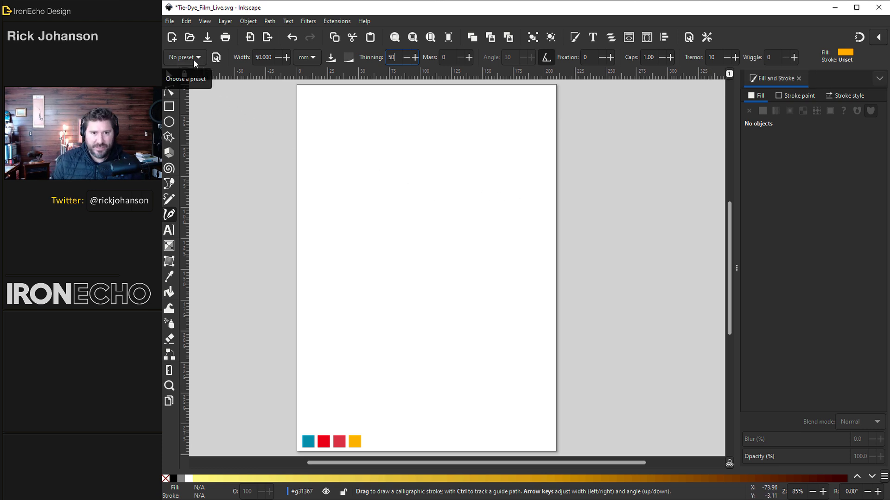
# Draw two splotchy orange calligraphic strips across the page, one below the other
pyautogui.moveTo(324, 182); pyautogui.dragTo(644, 181)
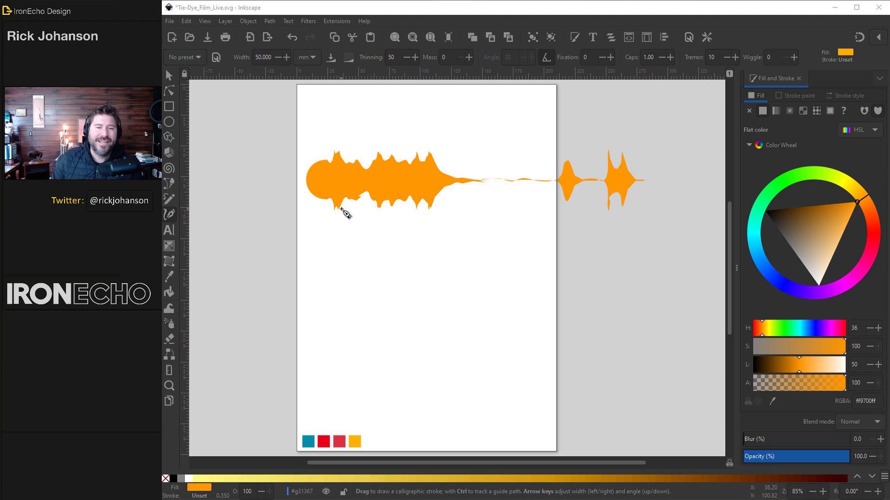
pyautogui.press('Escape')
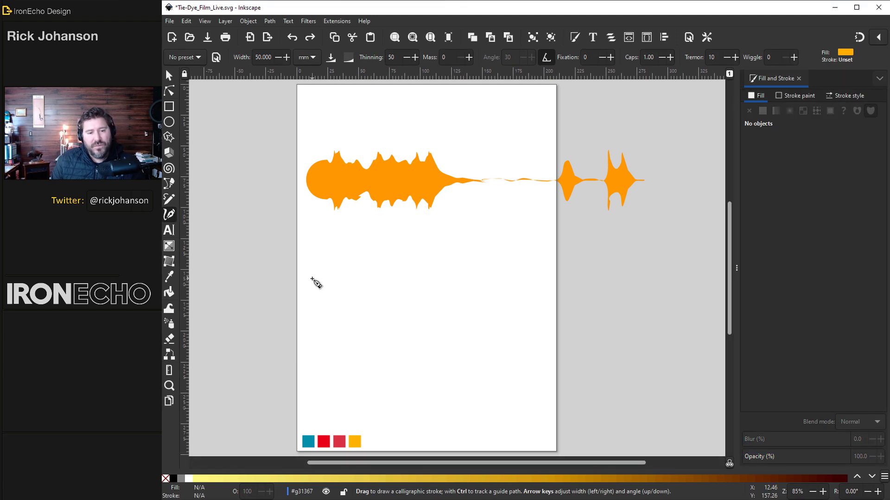
pyautogui.moveTo(314, 280)
pyautogui.mouseDown()
pyautogui.moveTo(469, 276)
pyautogui.moveTo(607, 287)
pyautogui.mouseUp()
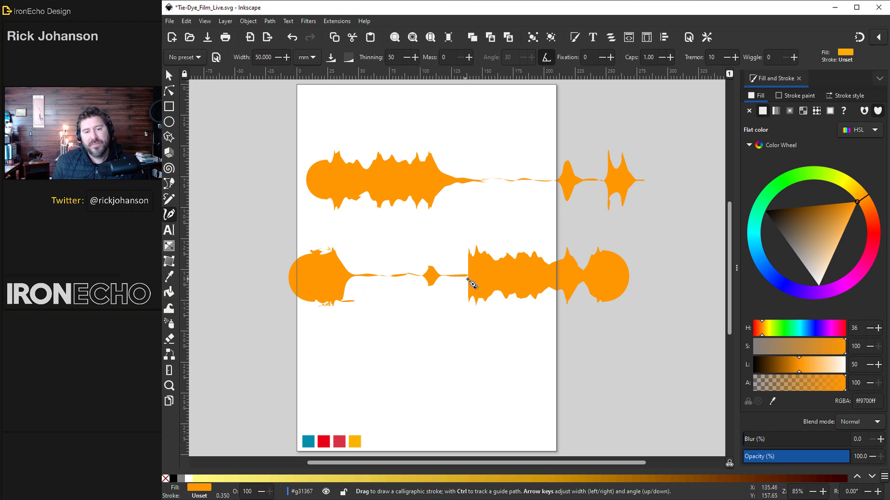
# Delete the first strip and move the second one up into its place at the top
pyautogui.press('s')
pyautogui.click(377, 208)
pyautogui.press('Delete')
pyautogui.moveTo(335, 253); pyautogui.dragTo(353, 159)
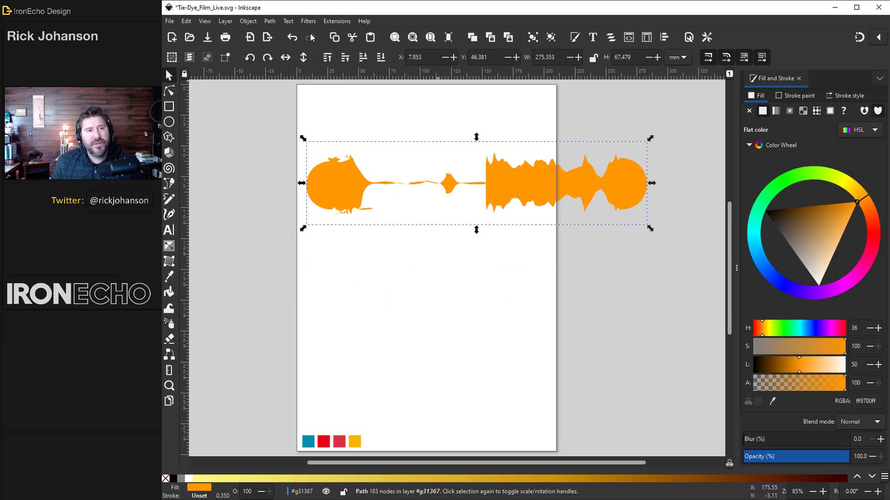
pyautogui.click(255, 22)
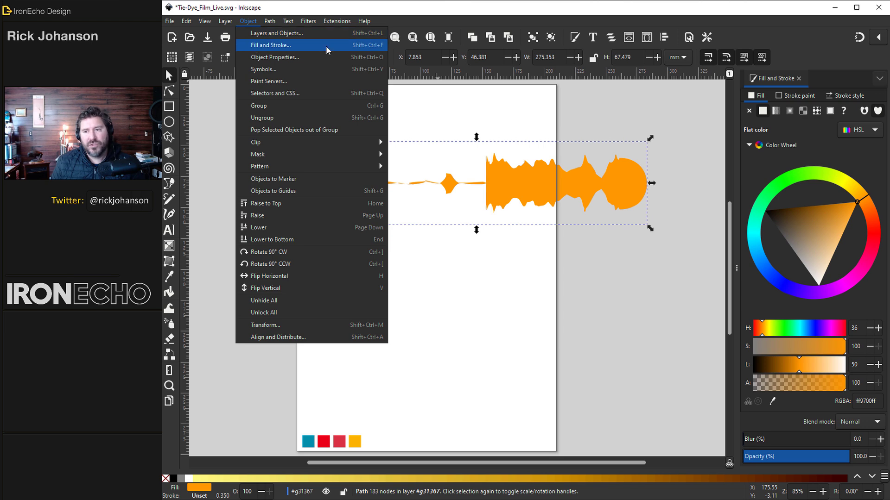
pyautogui.click(767, 94)
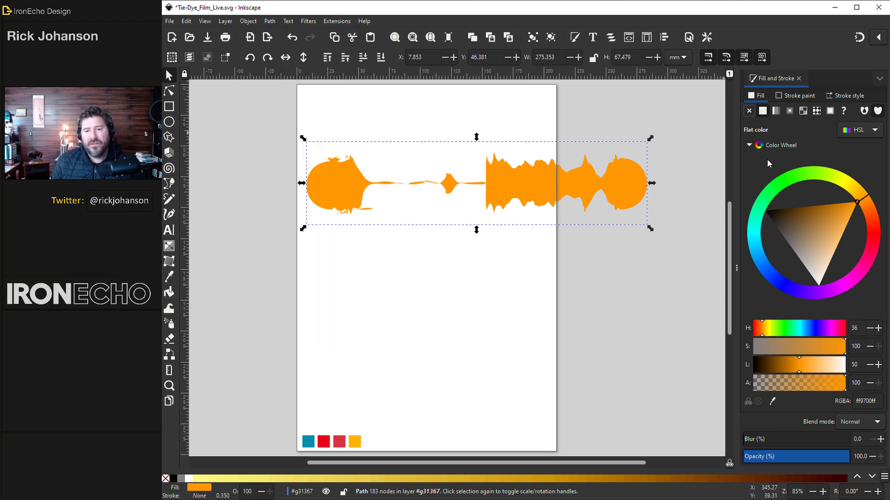
pyautogui.click(773, 401)
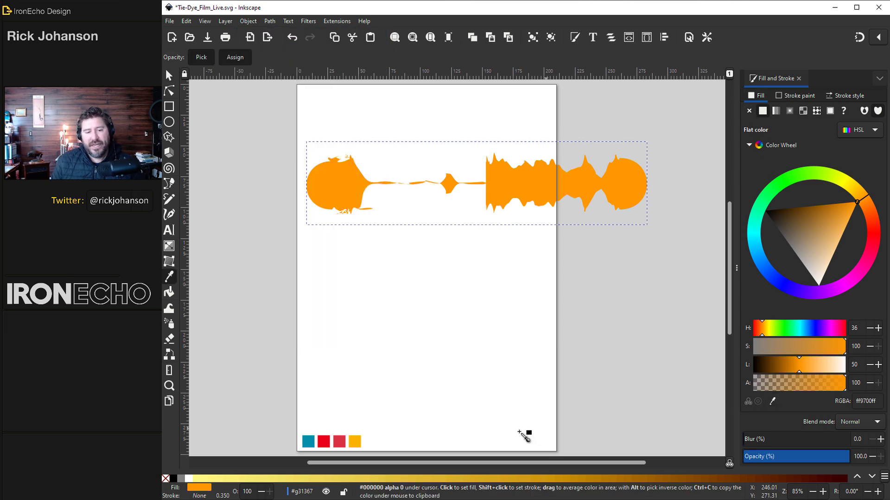
pyautogui.click(356, 441)
pyautogui.moveTo(651, 141); pyautogui.dragTo(445, 201)
pyautogui.moveTo(384, 213); pyautogui.dragTo(449, 191)
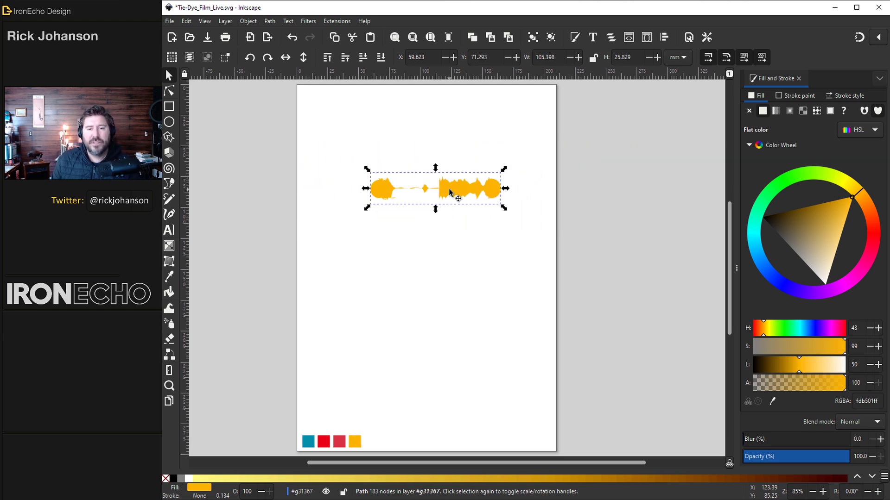
pyautogui.click(459, 190)
pyautogui.press('n')
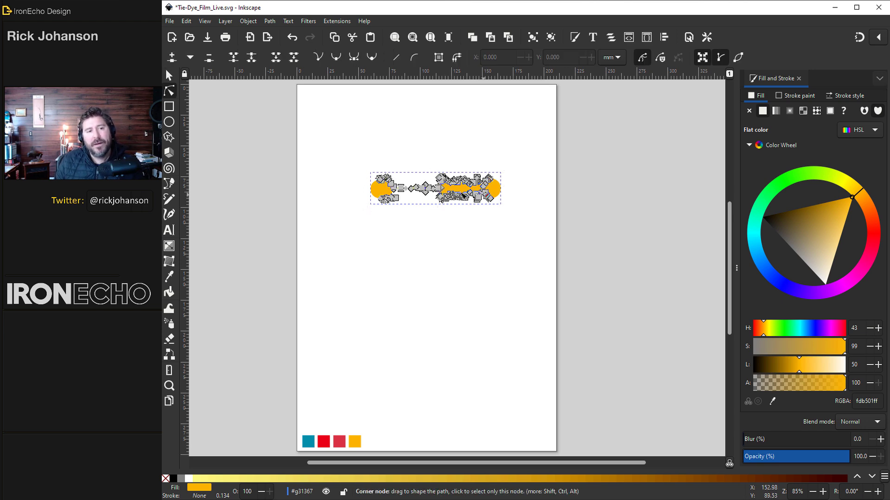
pyautogui.press('s')
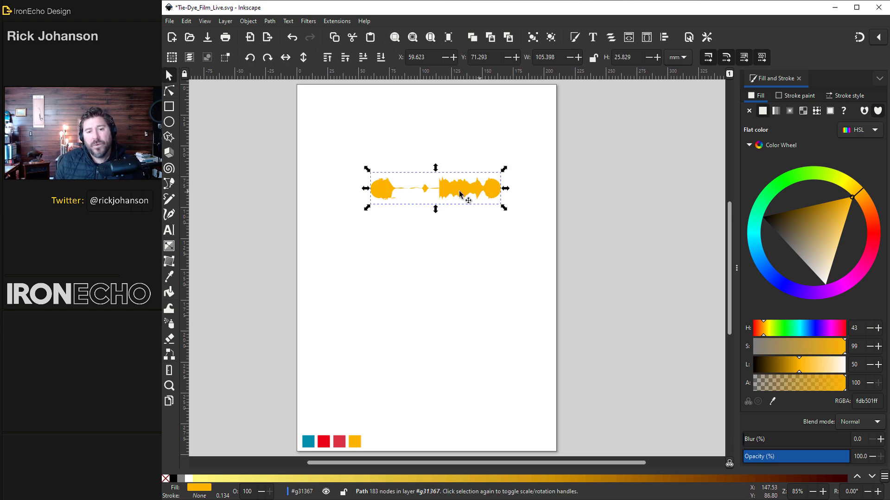
# Drag the waveform's right-end node and handles out into a long tapering tail
pyautogui.click(170, 91)
pyautogui.scroll(4, 492, 188)
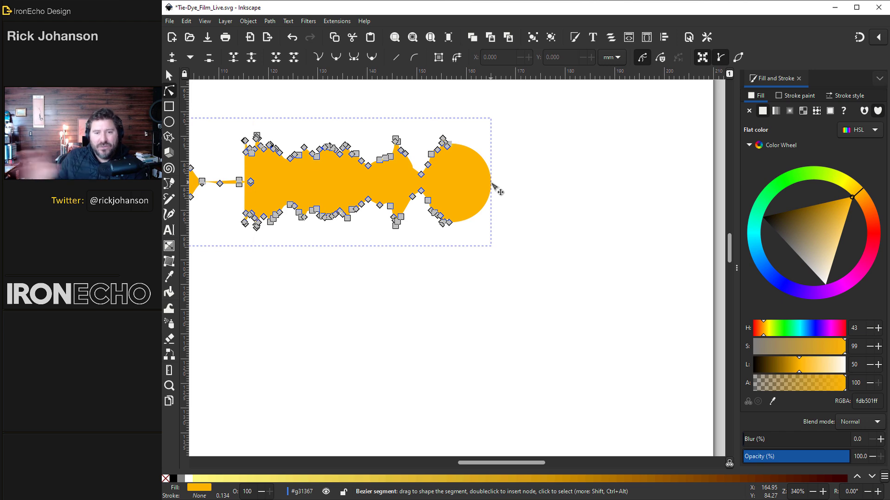
pyautogui.click(497, 189)
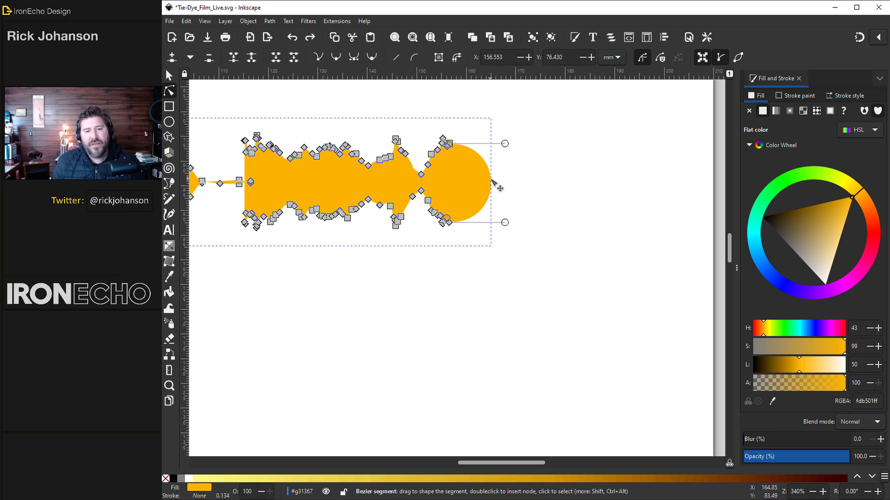
pyautogui.moveTo(492, 180); pyautogui.dragTo(729, 180)
pyautogui.moveTo(478, 145); pyautogui.dragTo(535, 181)
pyautogui.moveTo(482, 222); pyautogui.dragTo(484, 199)
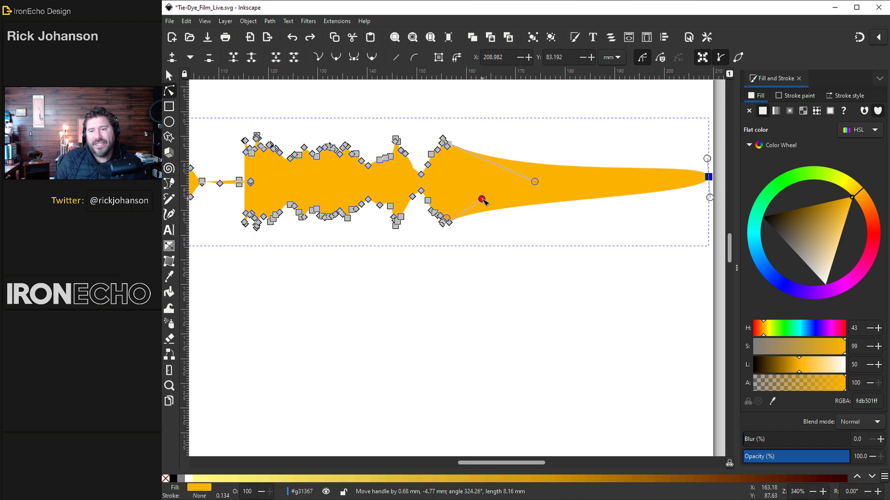
pyautogui.moveTo(707, 159); pyautogui.dragTo(581, 179)
pyautogui.press('s')
pyautogui.keyDown('ctrl'); pyautogui.scroll(-3, 486, 242); pyautogui.keyUp('ctrl')
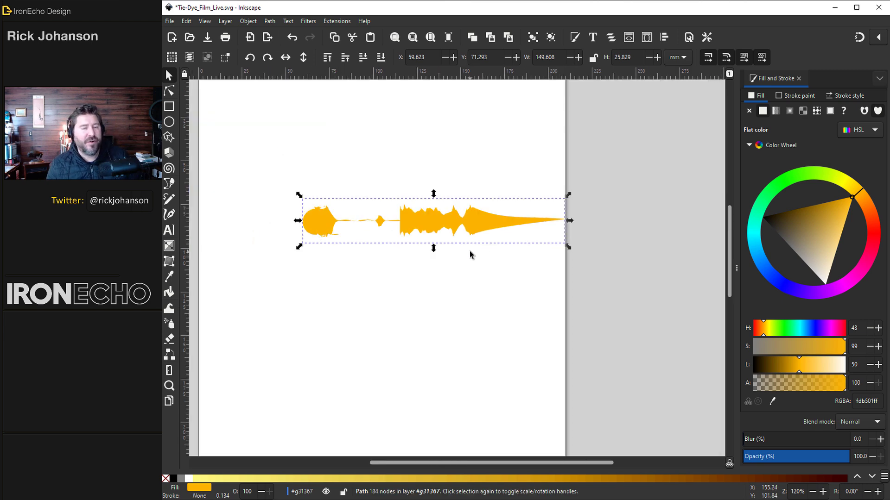
pyautogui.hotkey('ctrl', 'z')
# Nudge the waveform's left-side nodes rightward to close up its gaps
pyautogui.press('n')
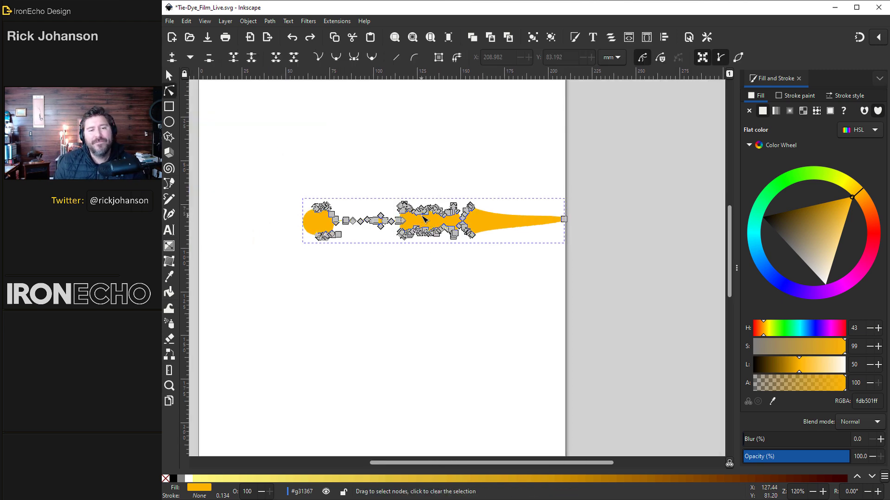
pyautogui.moveTo(281, 186); pyautogui.dragTo(313, 226)
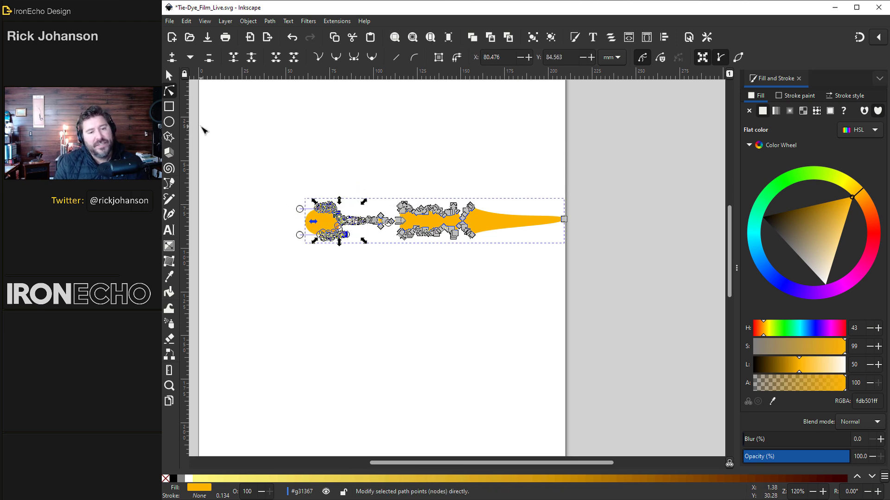
pyautogui.press('Right')
pyautogui.press('Right')
pyautogui.press('Right')
pyautogui.press('Right')
pyautogui.press('Right')
pyautogui.press('Right')
pyautogui.press('Right')
pyautogui.press('Right')
pyautogui.press('Right')
pyautogui.press('Right')
pyautogui.press('Right')
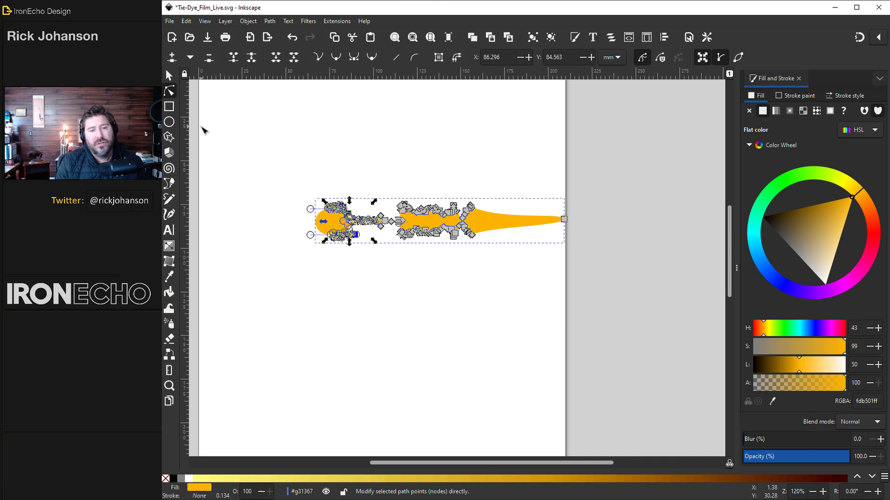
pyautogui.press('Right')
pyautogui.press('Right')
pyautogui.press('Right')
pyautogui.press('Right')
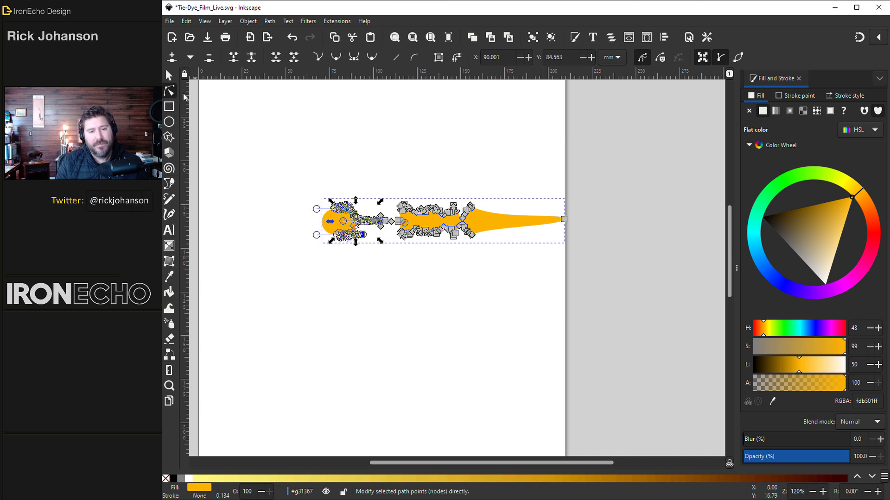
# Shrink the waveform to about 69% and move it up and to the right
pyautogui.click(168, 75)
pyautogui.moveTo(567, 197); pyautogui.dragTo(520, 214)
pyautogui.click(435, 234)
pyautogui.moveTo(431, 229); pyautogui.dragTo(369, 196)
# Duplicate the yellow waveform and colour the copy crimson from the swatch
pyautogui.hotkey('ctrl', 'd')
pyautogui.scroll(-6, 383, 333)
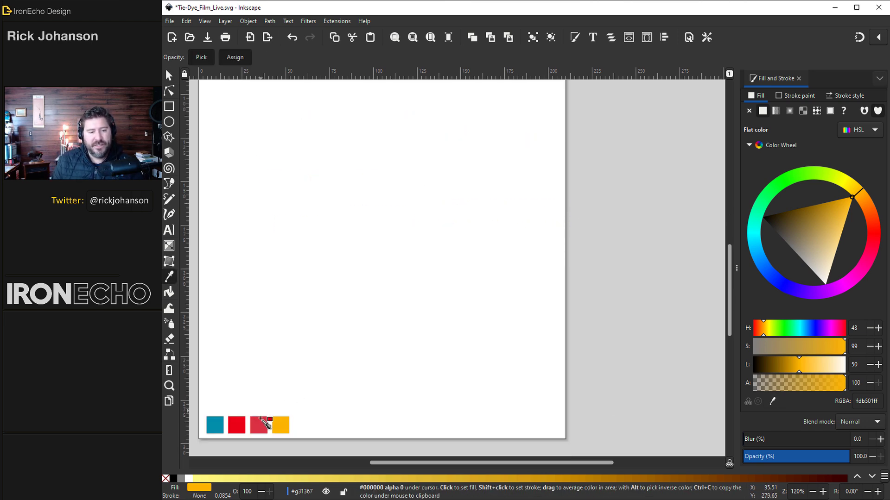
pyautogui.click(258, 425)
pyautogui.scroll(6, 421, 372)
pyautogui.moveTo(367, 234); pyautogui.dragTo(423, 262)
# Shift the waveforms into a row and set the red copies' alpha to 100
pyautogui.moveTo(608, 299); pyautogui.dragTo(238, 207)
pyautogui.moveTo(303, 256); pyautogui.dragTo(331, 261)
pyautogui.click(454, 258)
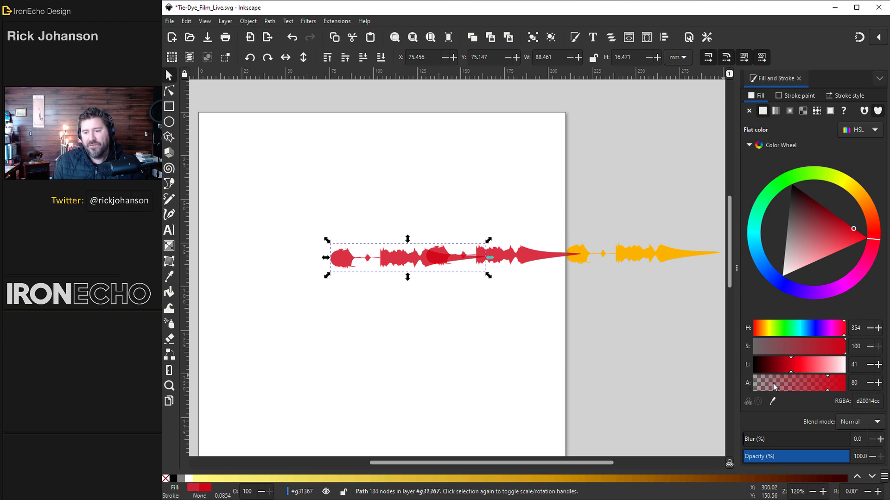
pyautogui.moveTo(782, 385); pyautogui.dragTo(868, 387)
pyautogui.click(549, 259)
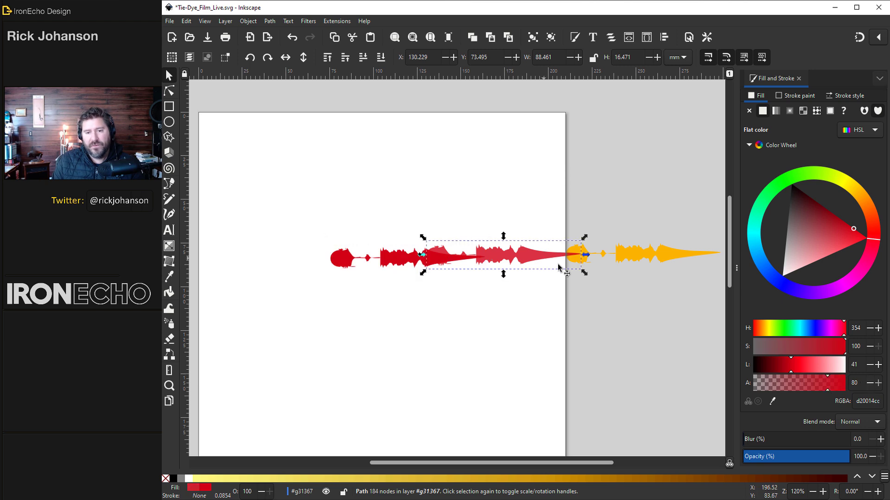
pyautogui.moveTo(807, 387); pyautogui.dragTo(848, 387)
pyautogui.moveTo(473, 260); pyautogui.dragTo(343, 265)
# Recolour the leftmost copy teal with the Dropper and move it further left
pyautogui.scroll(-6, 436, 305)
pyautogui.press('d')
pyautogui.scroll(-12, 417, 343)
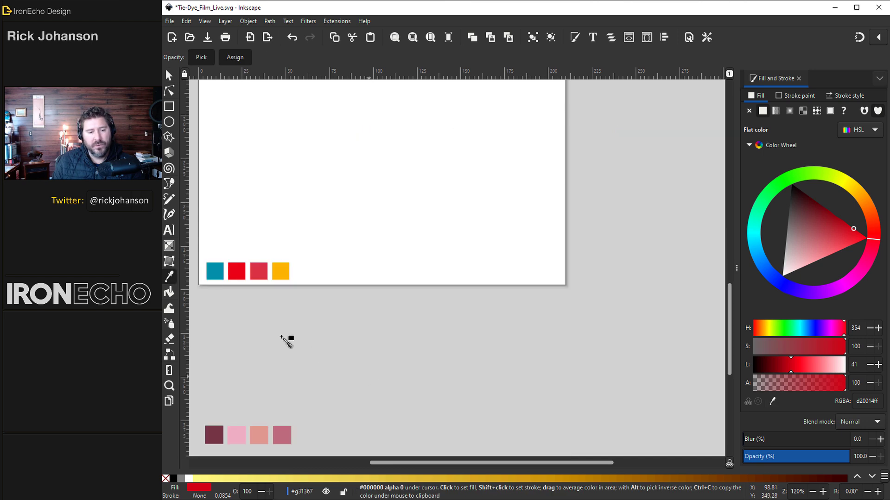
pyautogui.click(215, 269)
pyautogui.scroll(6, 287, 287)
pyautogui.scroll(6, 352, 298)
pyautogui.moveTo(398, 229); pyautogui.dragTo(379, 224)
# Draw a closed triangle with the Bezier pen below the waveforms
pyautogui.click(238, 243)
pyautogui.click(169, 184)
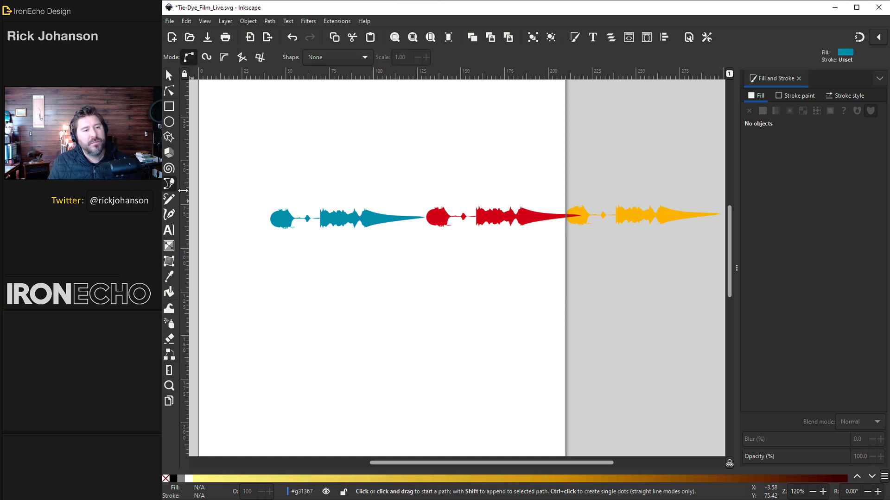
pyautogui.click(387, 259)
pyautogui.click(355, 333)
pyautogui.click(418, 333)
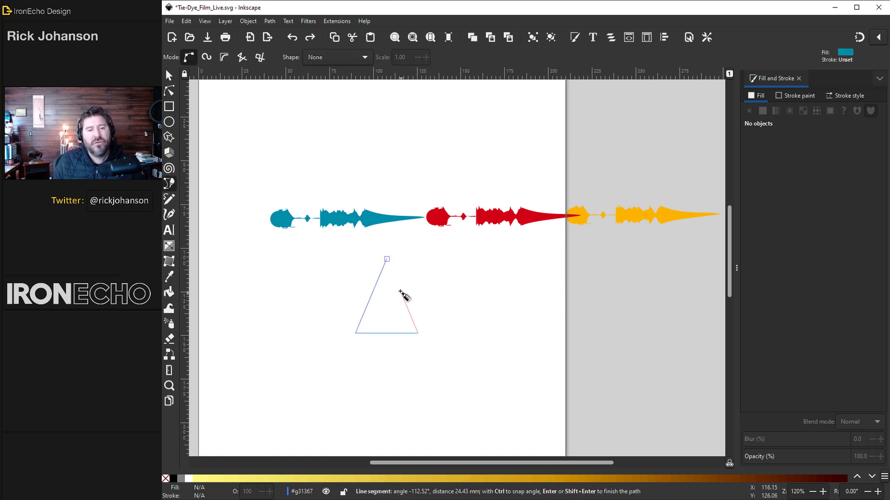
pyautogui.click(387, 259)
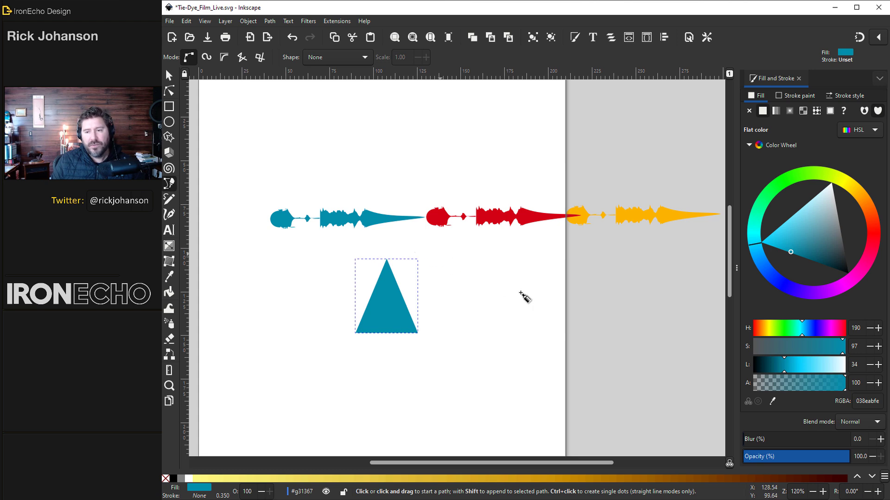
# Fill the triangle with the red swatch colour and curve its right side inward
pyautogui.scroll(-8, 541, 324)
pyautogui.click(772, 402)
pyautogui.click(237, 425)
pyautogui.scroll(8, 366, 338)
pyautogui.press('n')
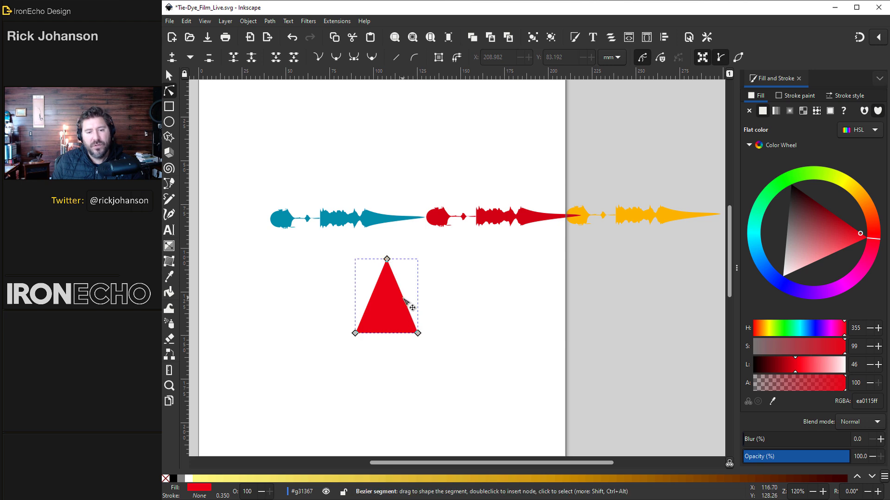
pyautogui.moveTo(406, 307); pyautogui.dragTo(410, 234)
pyautogui.press('s')
# Group all four shapes, then pick the teal waveform's left tip node
pyautogui.hotkey('ctrl', 'a')
pyautogui.hotkey('ctrl', 'g')
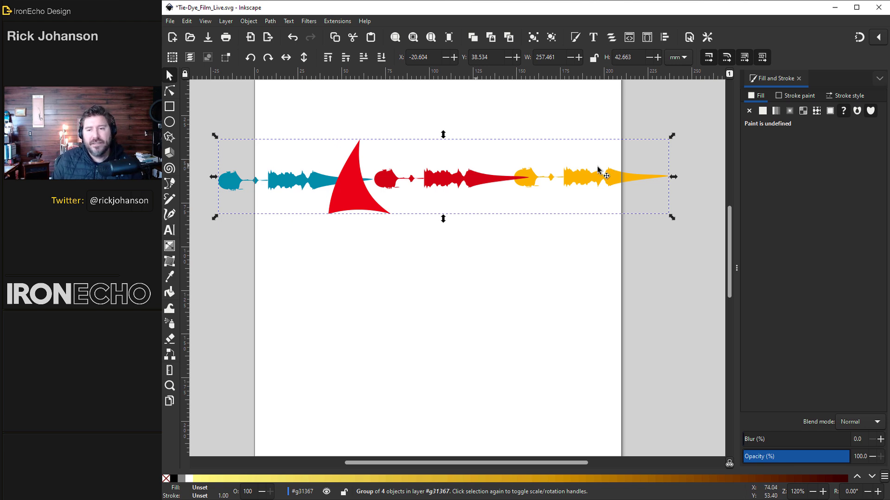
pyautogui.click(224, 182)
pyautogui.press('Escape')
pyautogui.keyDown('ctrl'); pyautogui.click(223, 182); pyautogui.keyUp('ctrl')
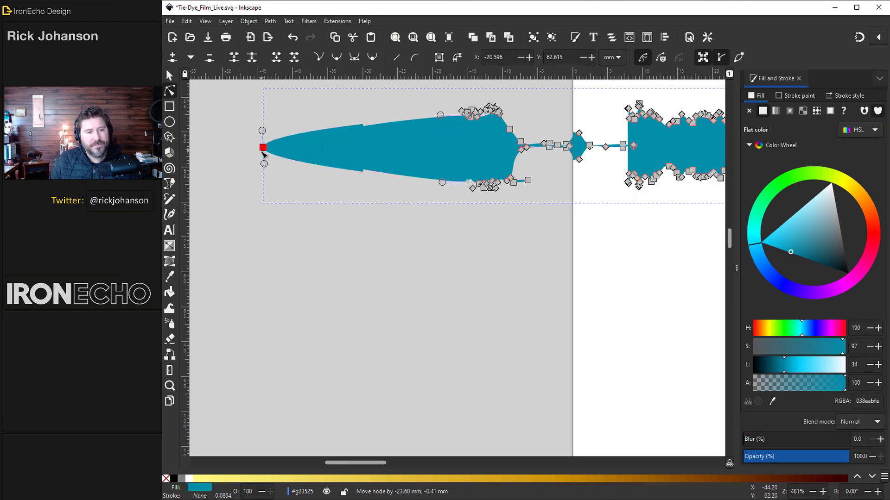
# Drag the teal tip far left into a long point and regroup all four shapes
pyautogui.moveTo(263, 153); pyautogui.dragTo(193, 153)
pyautogui.press('s')
pyautogui.press('Escape')
pyautogui.press('4')
pyautogui.moveTo(545, 328); pyautogui.dragTo(721, 327)
pyautogui.hotkey('ctrl', 'g')
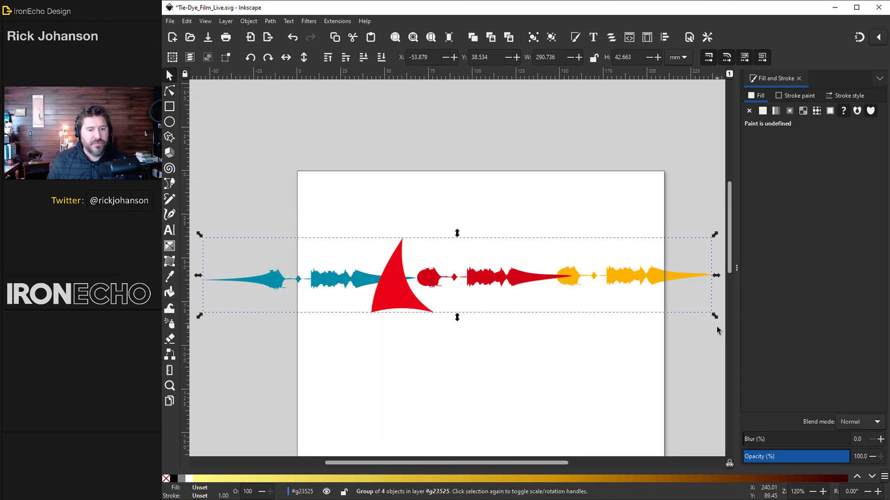
# Apply a 1.1% blur to the waveform group via Filters > Blurs > Blur
pyautogui.click(309, 21)
pyautogui.moveTo(326, 49)
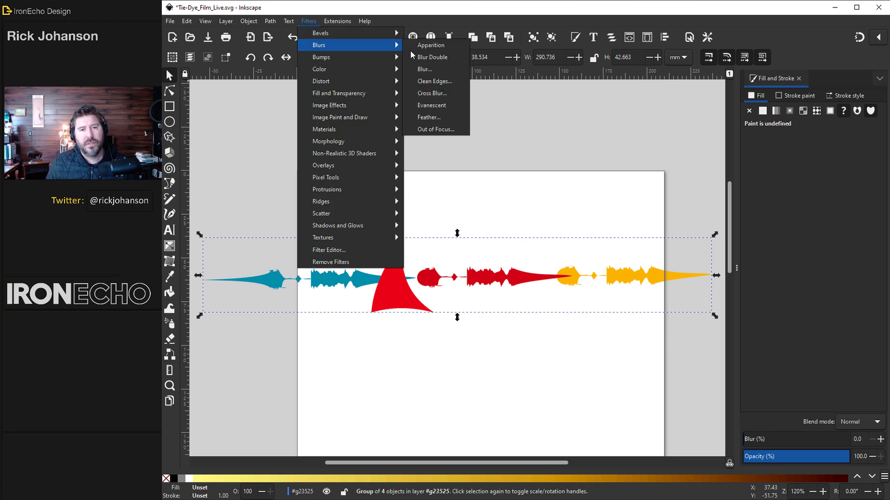
pyautogui.click(426, 69)
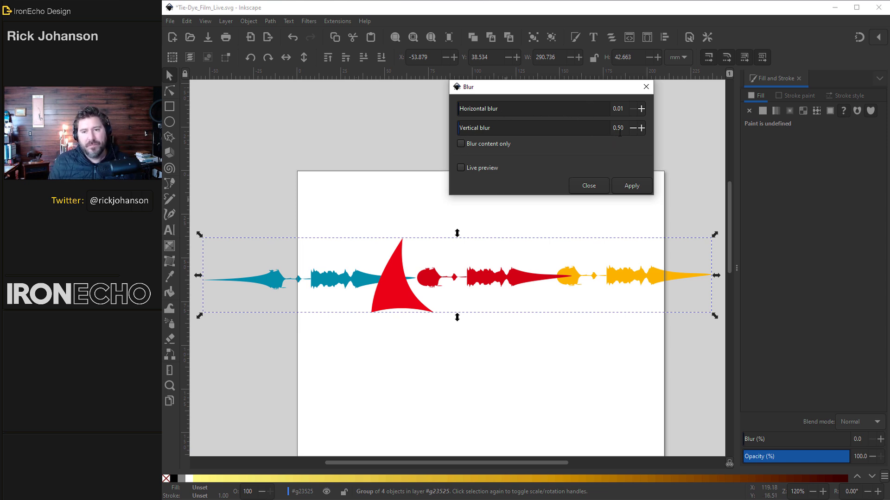
pyautogui.click(640, 187)
pyautogui.click(590, 188)
# Zoom to the page, move the blurred group up and duplicate it
pyautogui.press('5')
pyautogui.moveTo(442, 234); pyautogui.dragTo(450, 289)
pyautogui.hotkey('ctrl', 'd')
# In Create Tiled Clones, set the per-column X and Y scale to -0.750%
pyautogui.moveTo(569, 463); pyautogui.dragTo(629, 463)
pyautogui.click(188, 22)
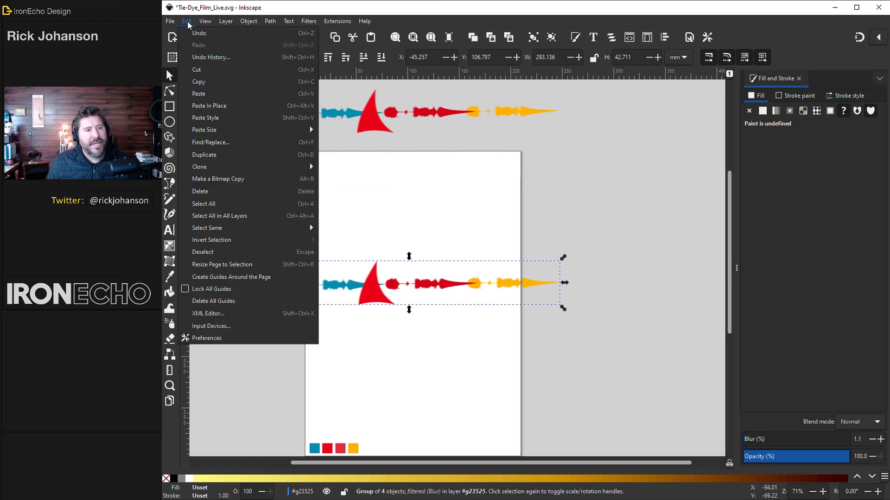
pyautogui.moveTo(265, 168)
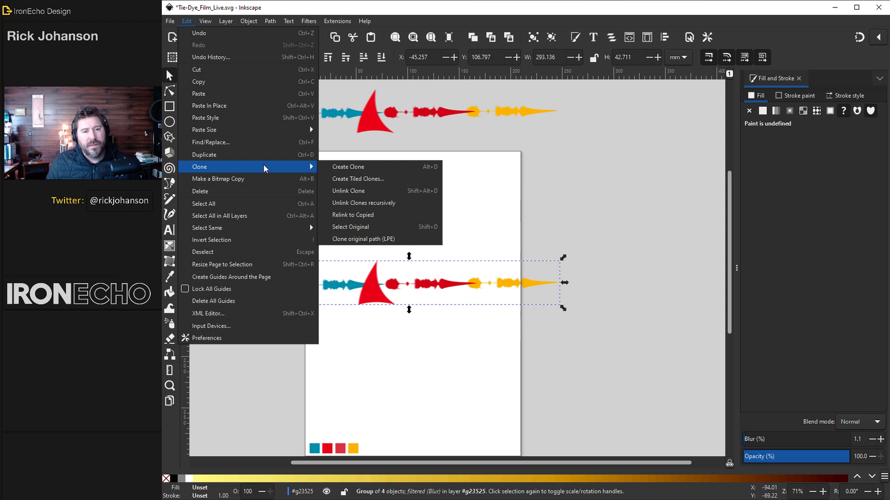
pyautogui.click(356, 179)
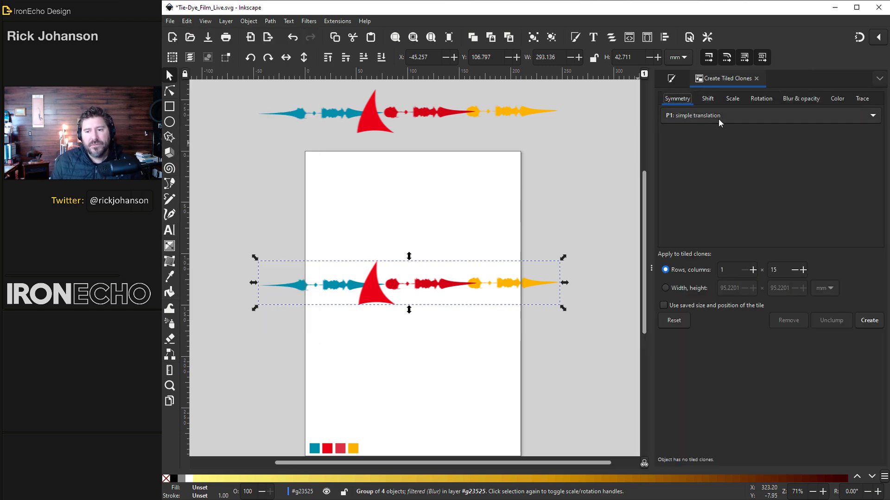
pyautogui.click(708, 99)
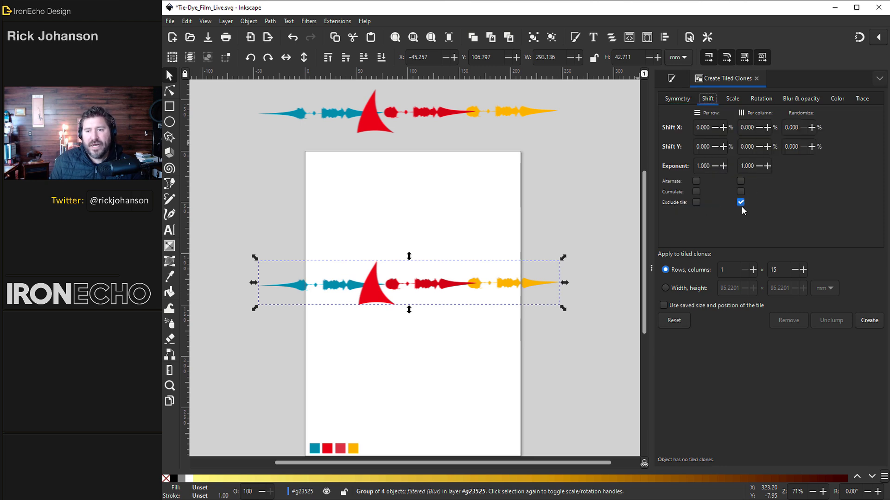
pyautogui.click(732, 99)
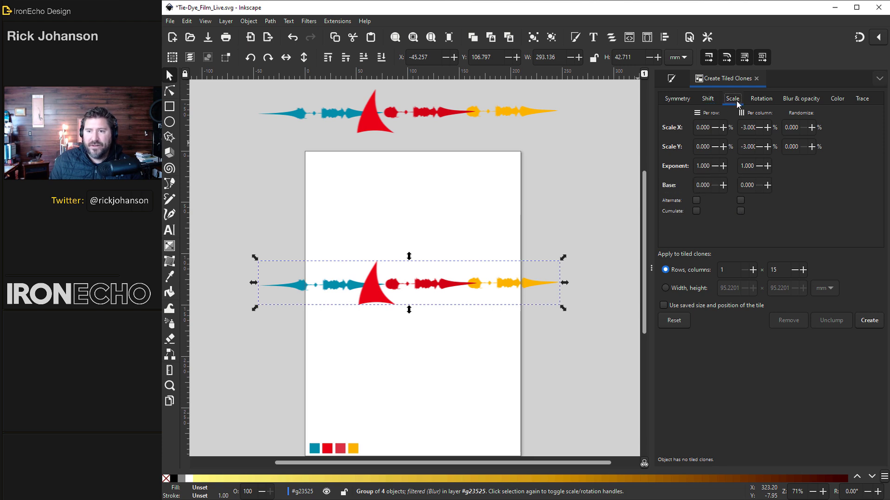
pyautogui.click(741, 128)
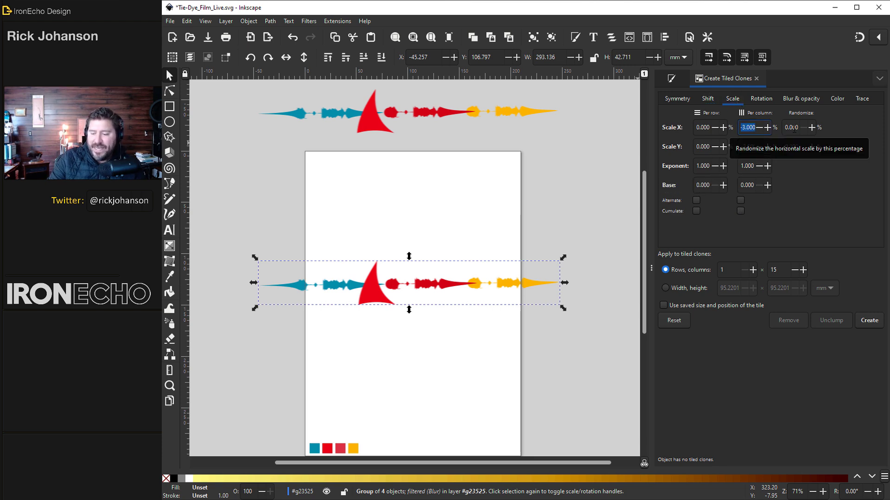
pyautogui.press('BackSpace')
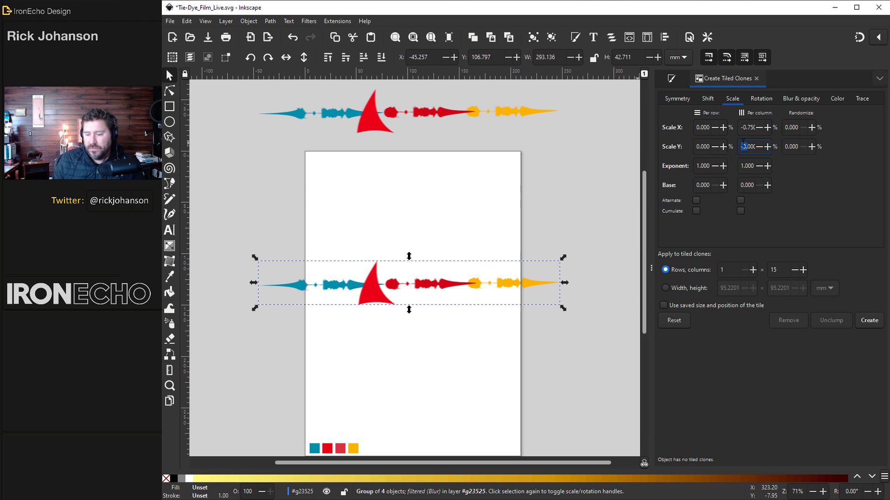
pyautogui.press('BackSpace')
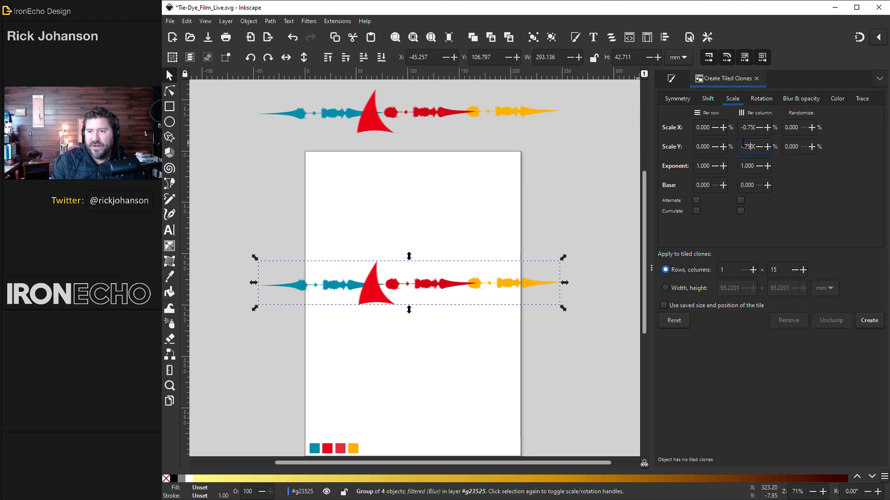
# Set rotation per column to 5.5° with 5% randomize, over 150 columns
pyautogui.click(761, 99)
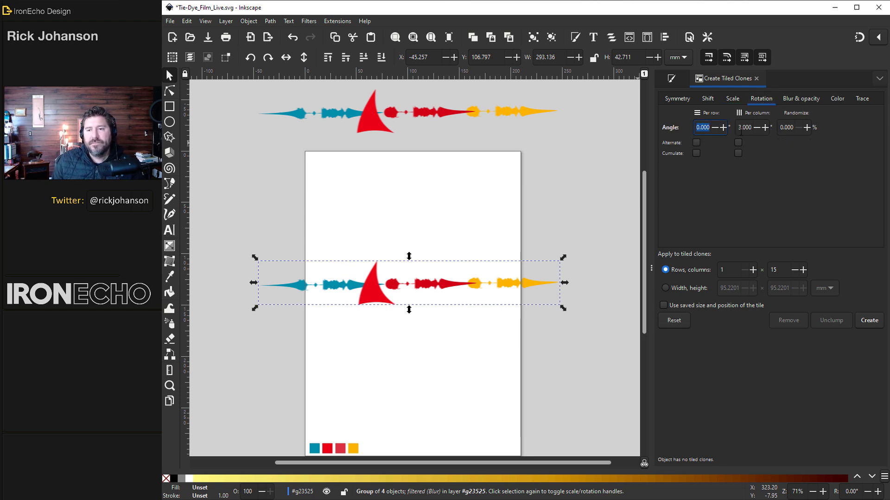
pyautogui.write('5.5')
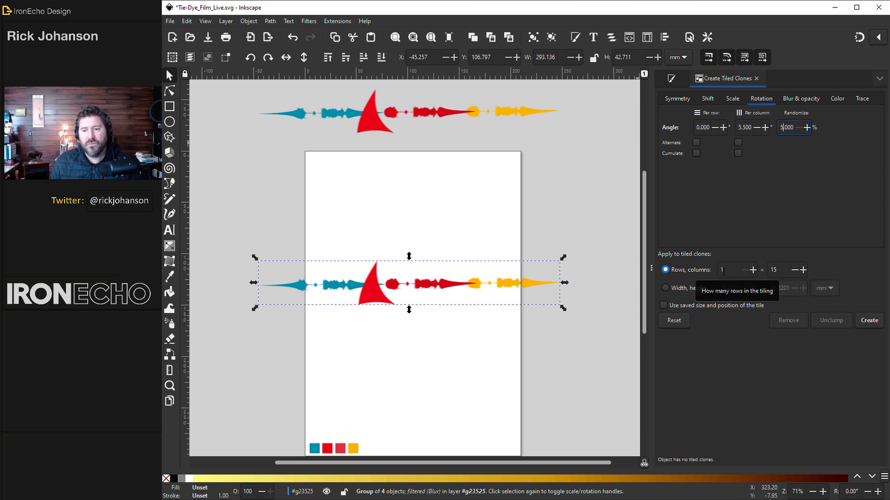
pyautogui.press('Tab')
pyautogui.write('150')
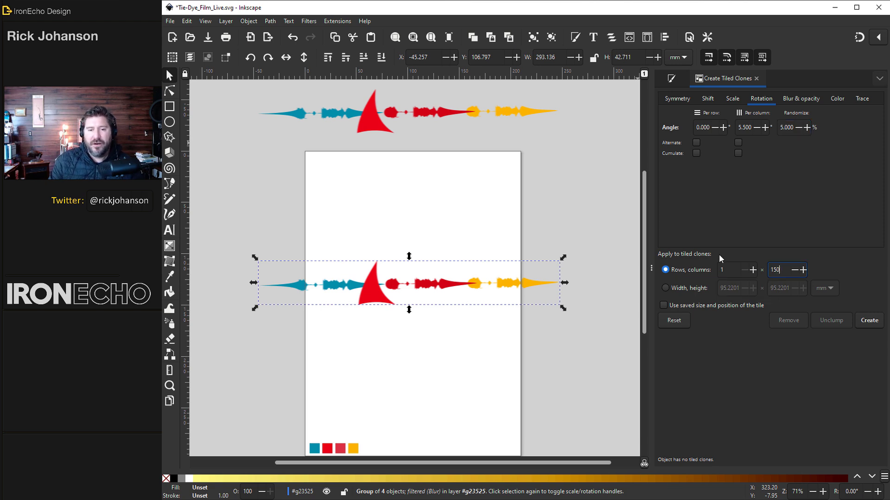
# Create the 134-clone tie-dye spiral and drag the original strip above the page
pyautogui.click(873, 325)
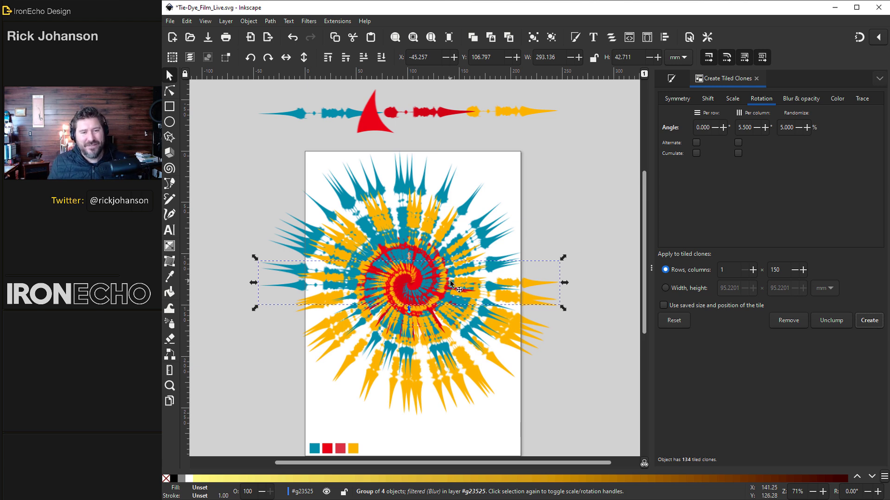
pyautogui.press('n')
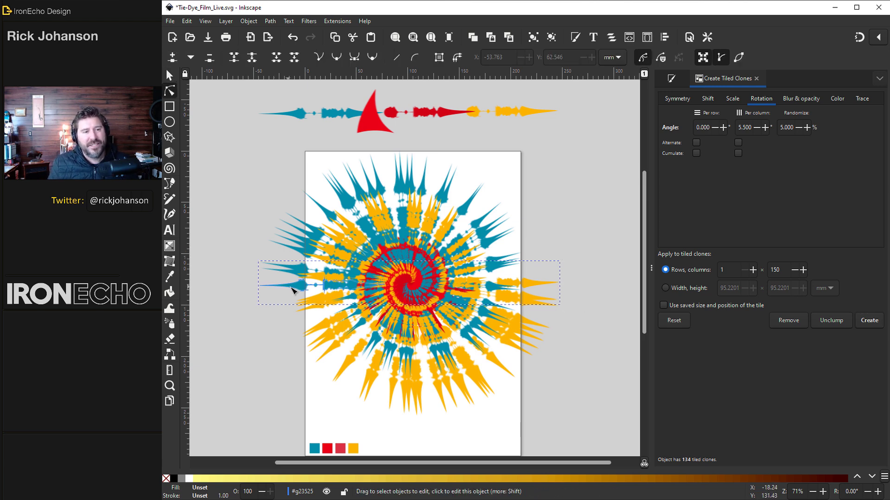
pyautogui.press('s')
pyautogui.moveTo(297, 291)
pyautogui.mouseDown()
pyautogui.moveTo(297, 173)
pyautogui.moveTo(640, 95)
pyautogui.moveTo(321, 130)
pyautogui.mouseUp()
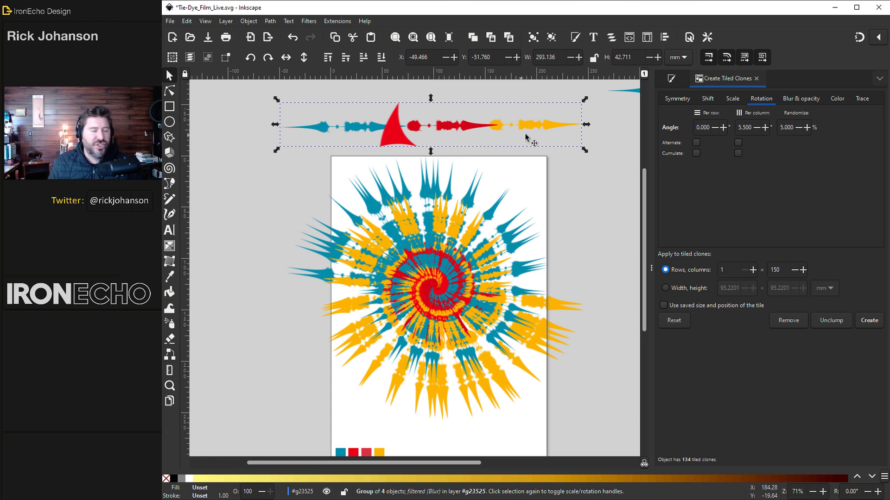
# Inside the strip group, stretch the teal splotch to about 185% height and shift it left
pyautogui.doubleClick(398, 130)
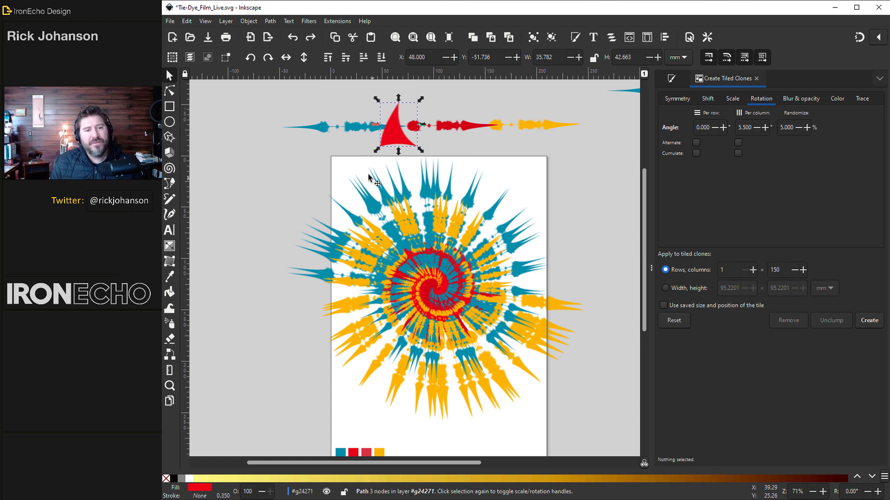
pyautogui.click(321, 129)
pyautogui.moveTo(343, 140); pyautogui.dragTo(347, 143)
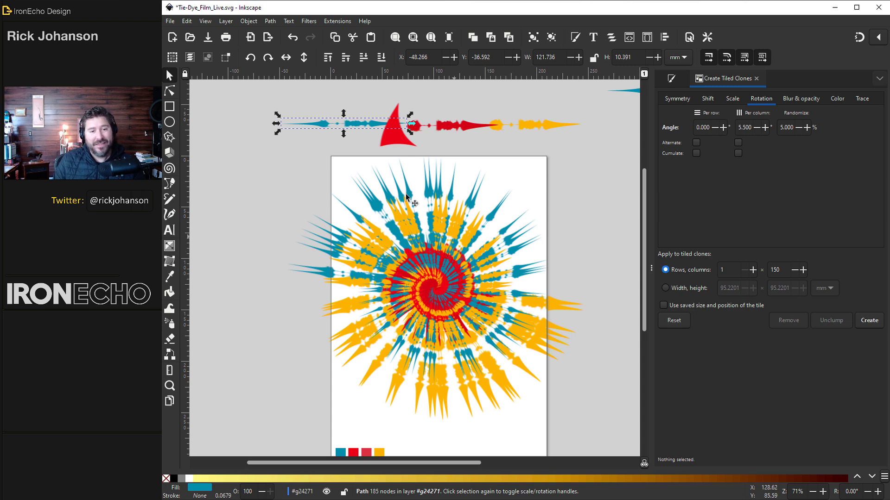
pyautogui.moveTo(344, 143); pyautogui.dragTo(357, 149)
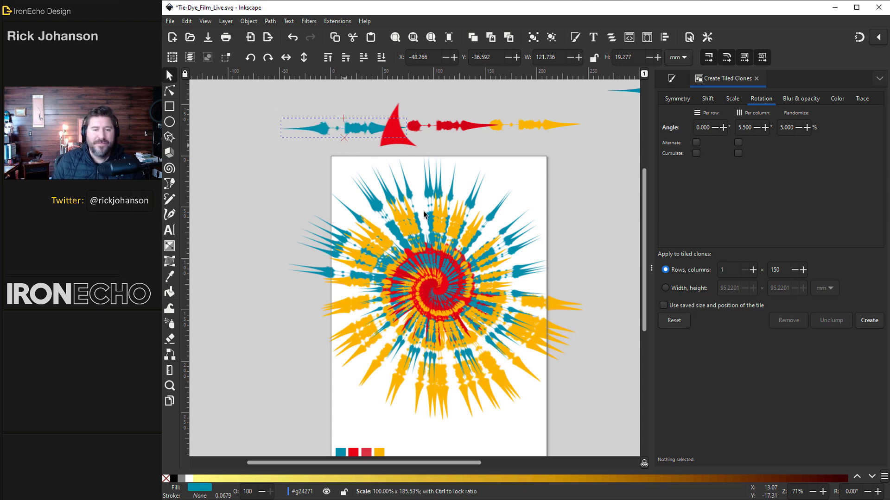
pyautogui.moveTo(424, 214); pyautogui.dragTo(424, 214)
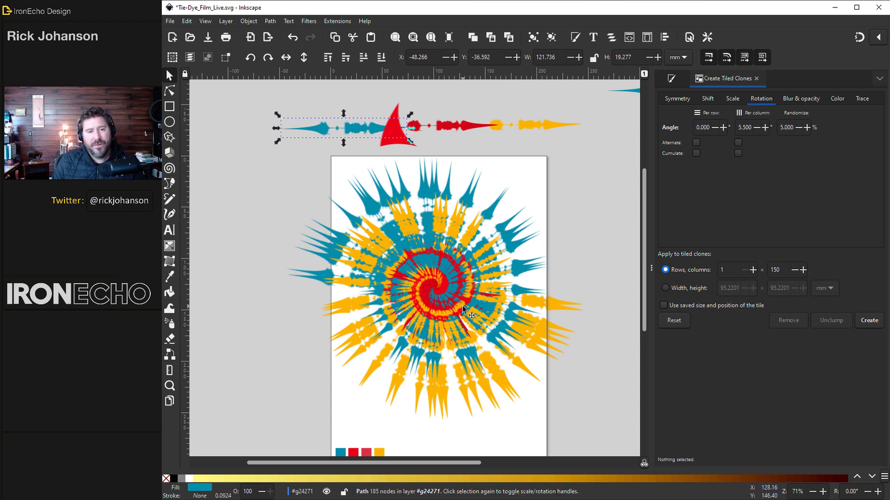
pyautogui.moveTo(352, 133)
pyautogui.mouseDown()
pyautogui.moveTo(328, 132)
pyautogui.moveTo(343, 129)
pyautogui.mouseUp()
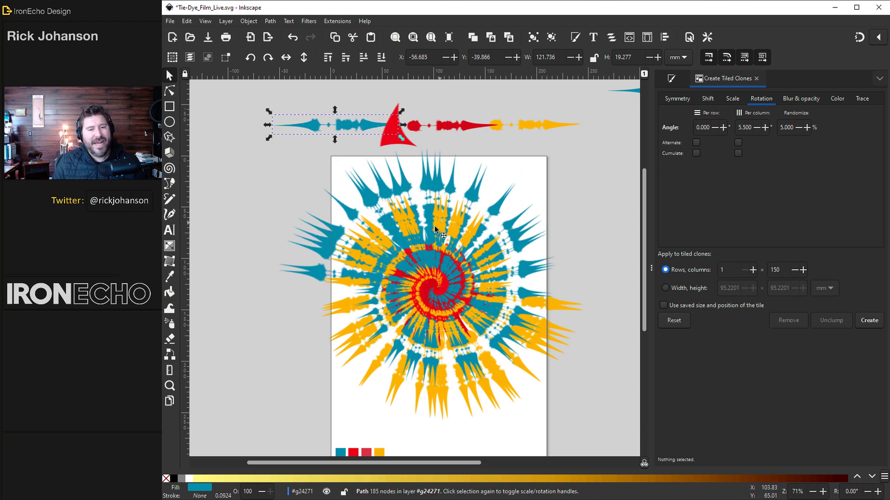
# Draw a small red ellipse at the strip's right end and select it
pyautogui.click(173, 123)
pyautogui.moveTo(566, 128); pyautogui.dragTo(567, 128)
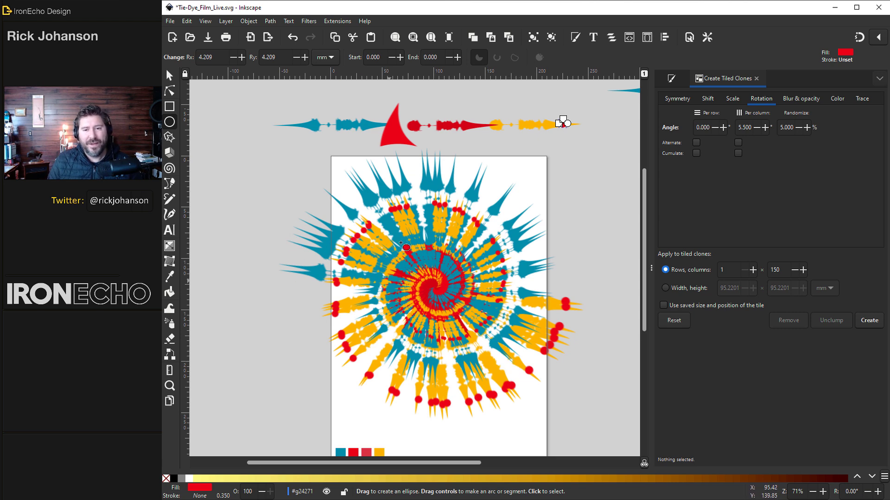
pyautogui.click(170, 22)
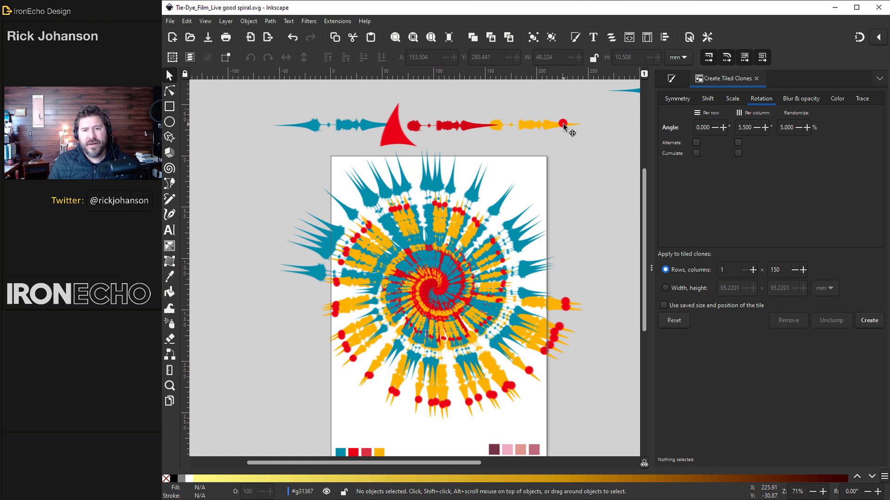
pyautogui.click(563, 126)
pyautogui.keyDown('ctrl'); pyautogui.click(562, 125); pyautogui.keyUp('ctrl')
# Delete the red dot and recolour the yellow splotch with the rose swatch
pyautogui.press('Delete')
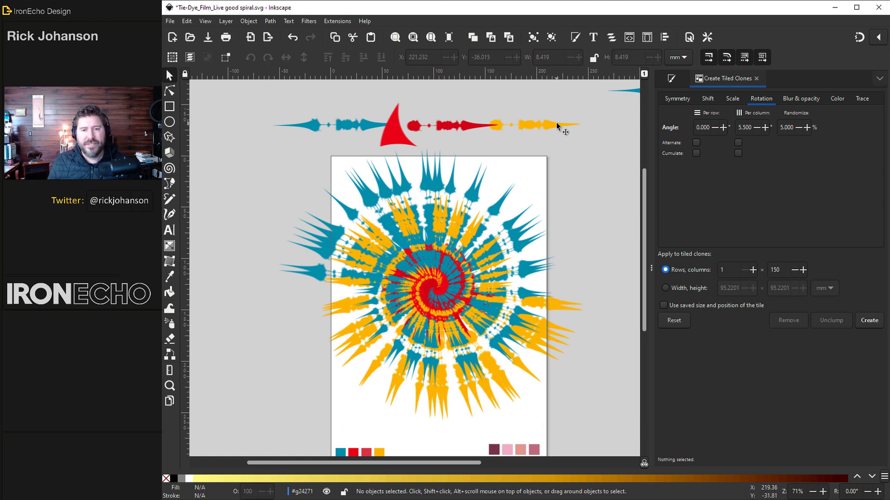
pyautogui.click(551, 130)
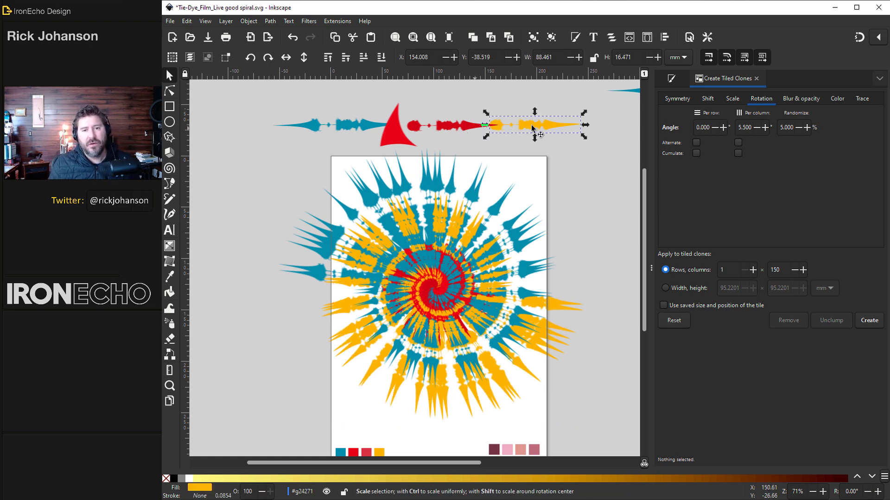
pyautogui.click(672, 79)
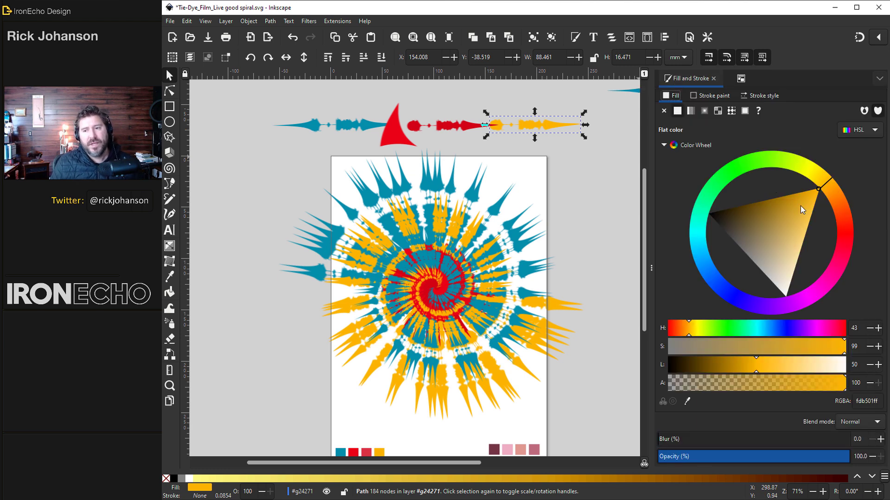
pyautogui.click(826, 288)
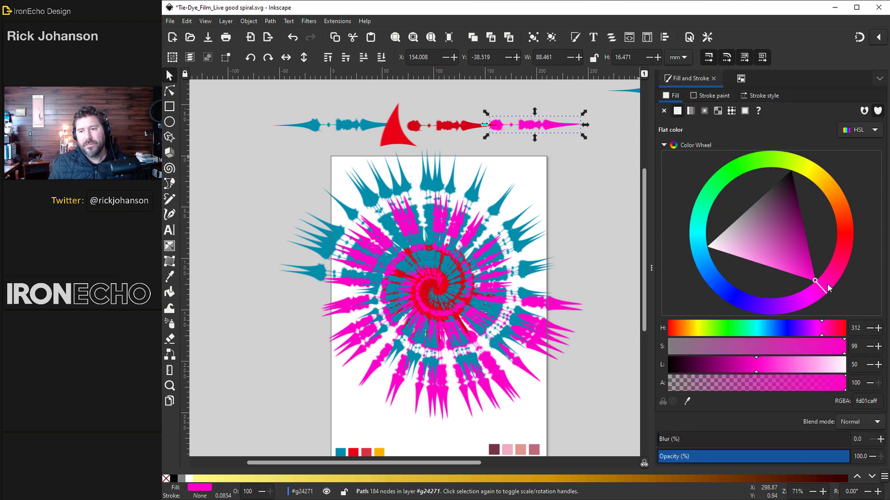
pyautogui.click(688, 401)
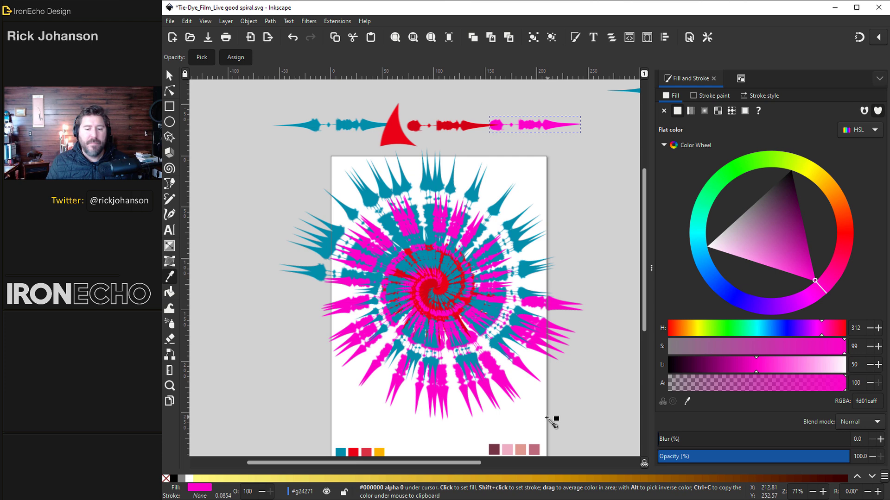
pyautogui.click(536, 450)
pyautogui.press('s')
pyautogui.press('Tab')
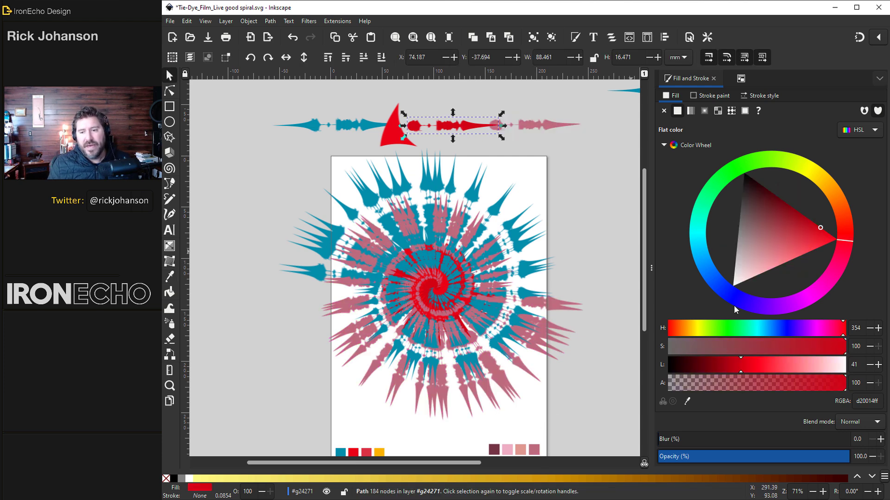
# Fill the next splotches with the peach and light pink swatch colours
pyautogui.click(687, 402)
pyautogui.click(522, 451)
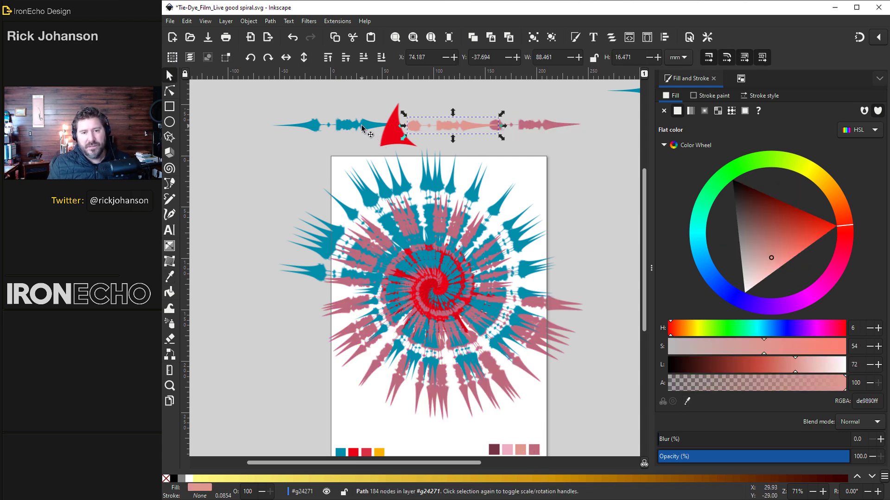
pyautogui.press('Tab')
pyautogui.click(687, 401)
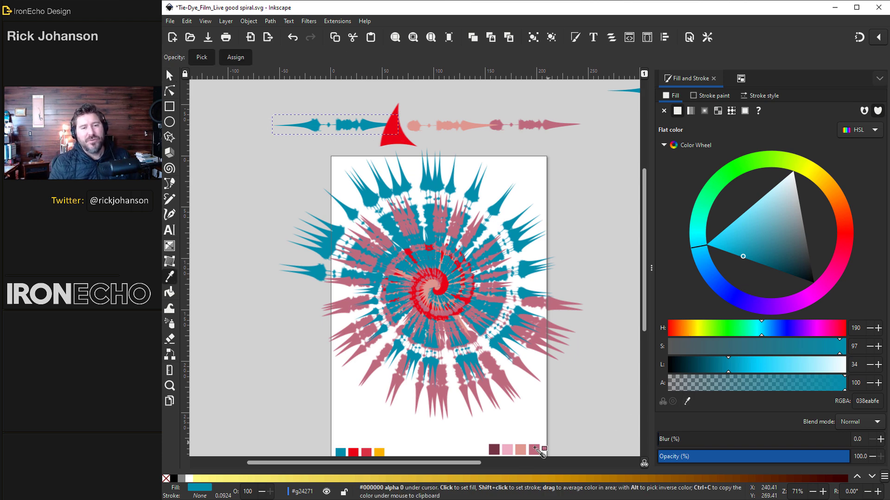
pyautogui.click(510, 451)
pyautogui.press('s')
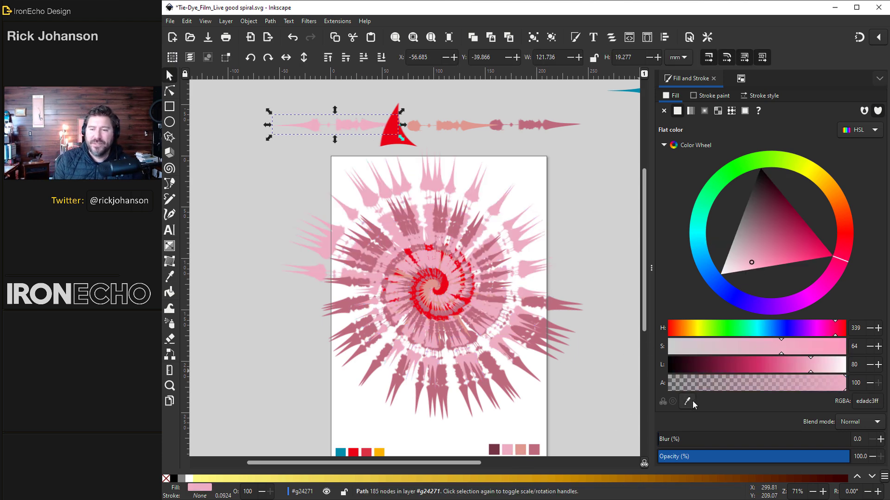
# Recolour the teal splotch dark maroon and the red triangle light pink
pyautogui.click(687, 401)
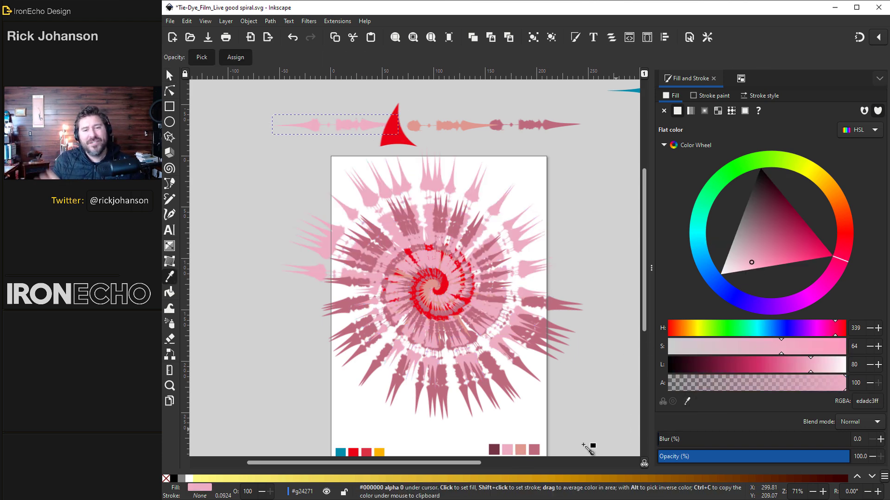
pyautogui.click(494, 449)
pyautogui.press('s')
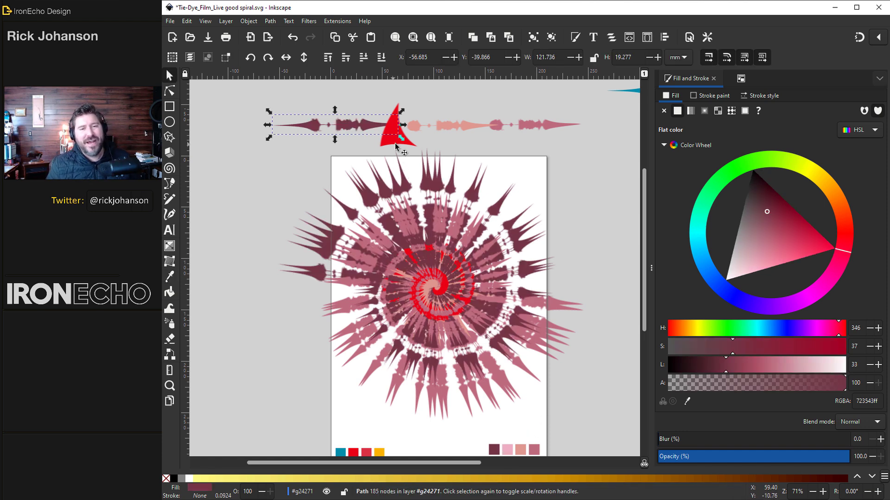
pyautogui.click(409, 143)
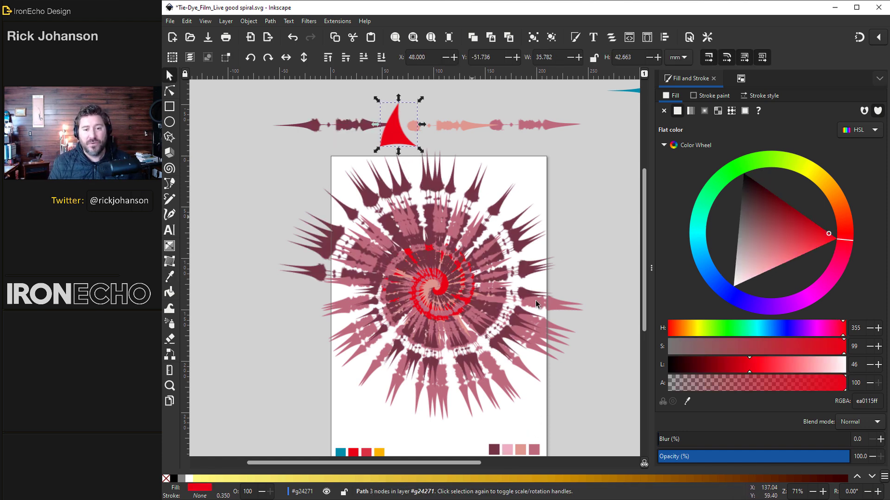
pyautogui.click(687, 401)
pyautogui.click(507, 449)
pyautogui.press('s')
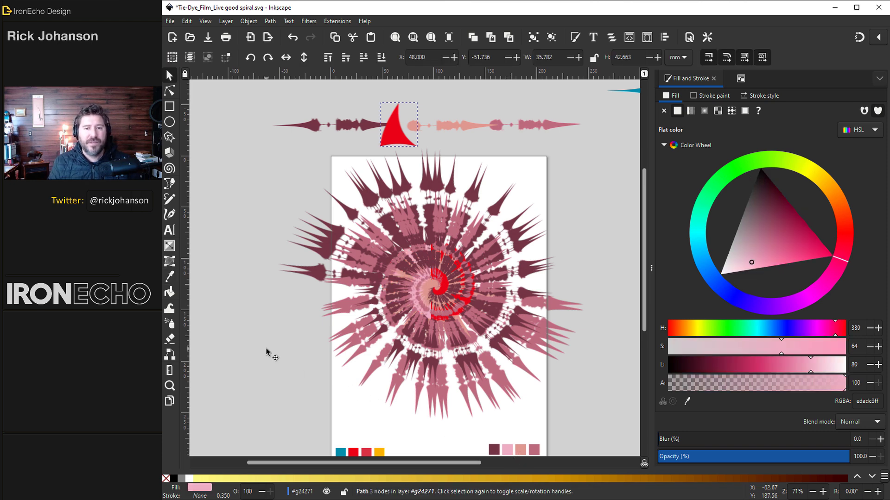